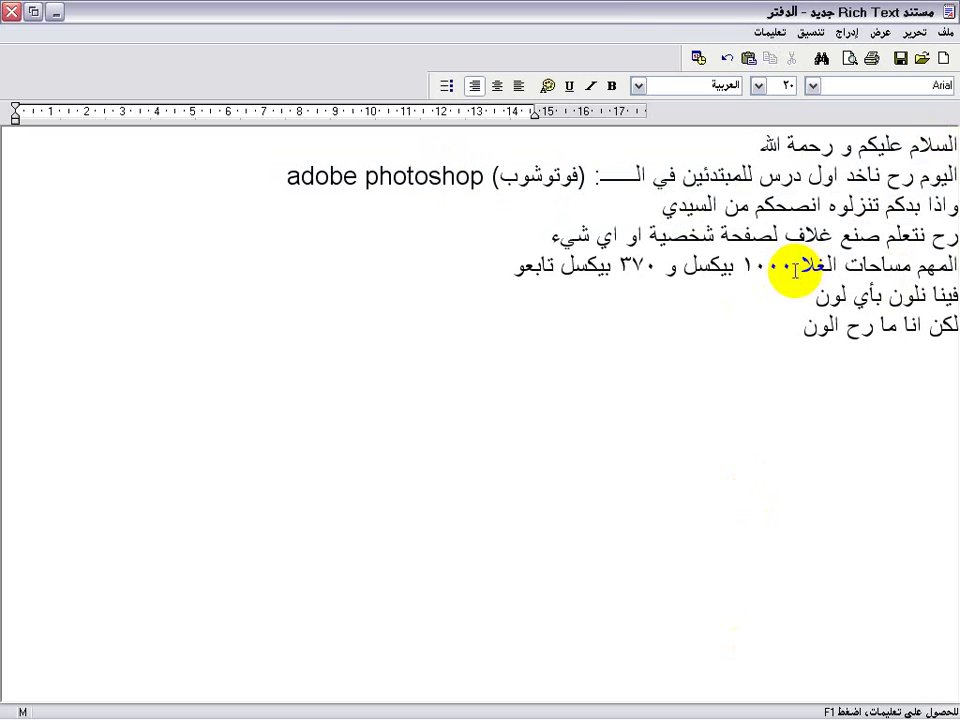
- Complete the word الغلاف in the cover dimensions line of the notes and minimise the notes window
left_click(795, 270)
type("ف")
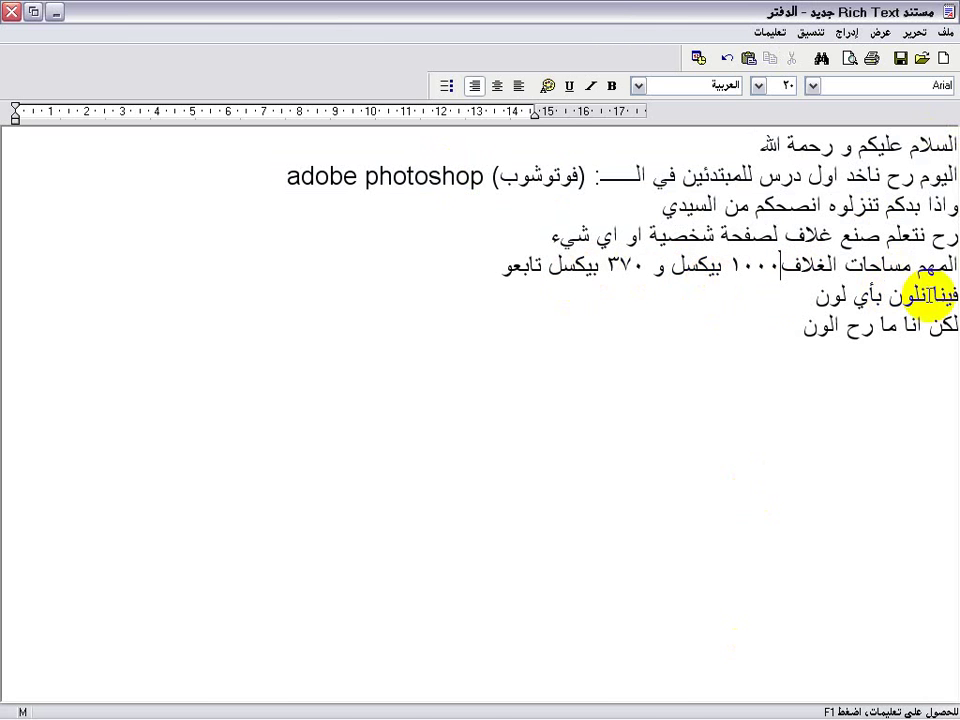
left_click(56, 12)
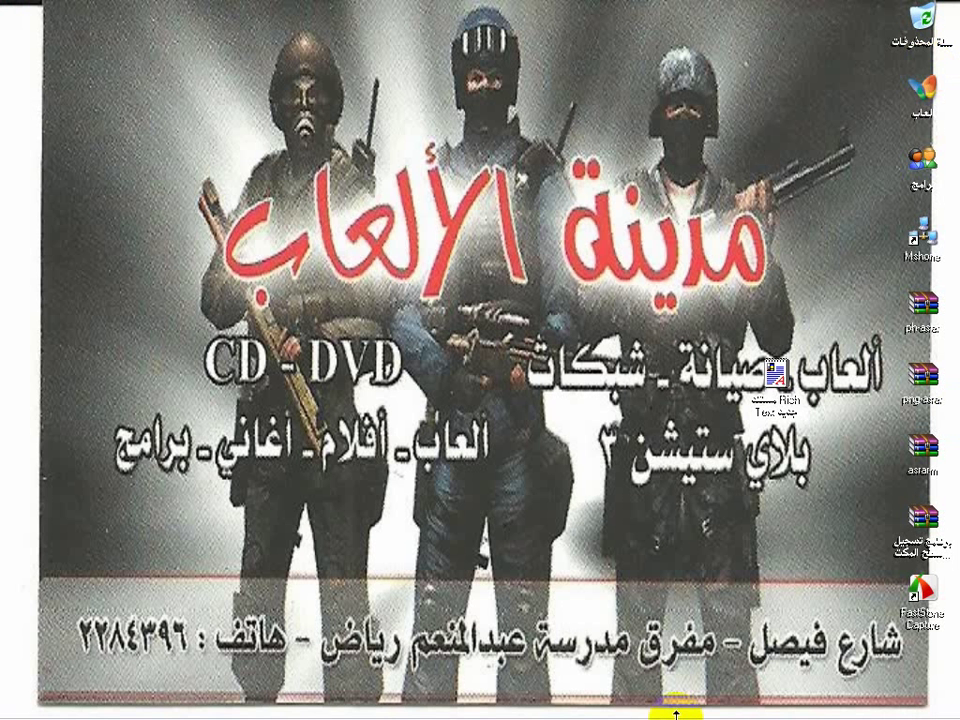
- Switch to Photoshop and discard the empty text box by returning to the background layer
mouse_move(188, 708)
left_click(258, 706)
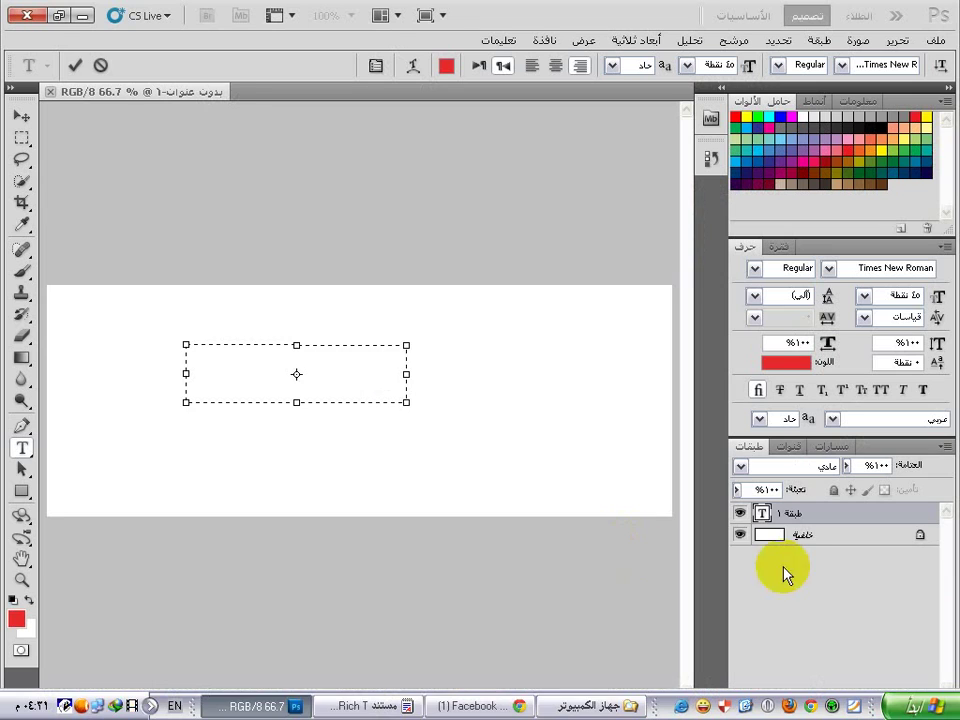
left_click(797, 533)
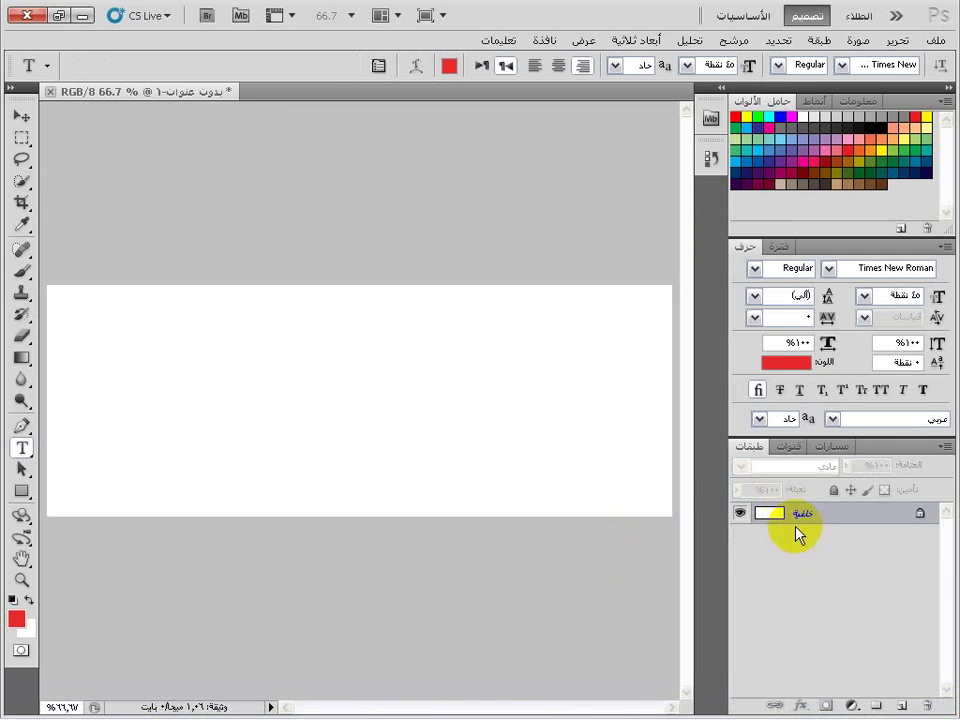
- Create a new 1000 × 370 pixel RGB document with a white background and close the previous untitled document without saving
left_click(930, 40)
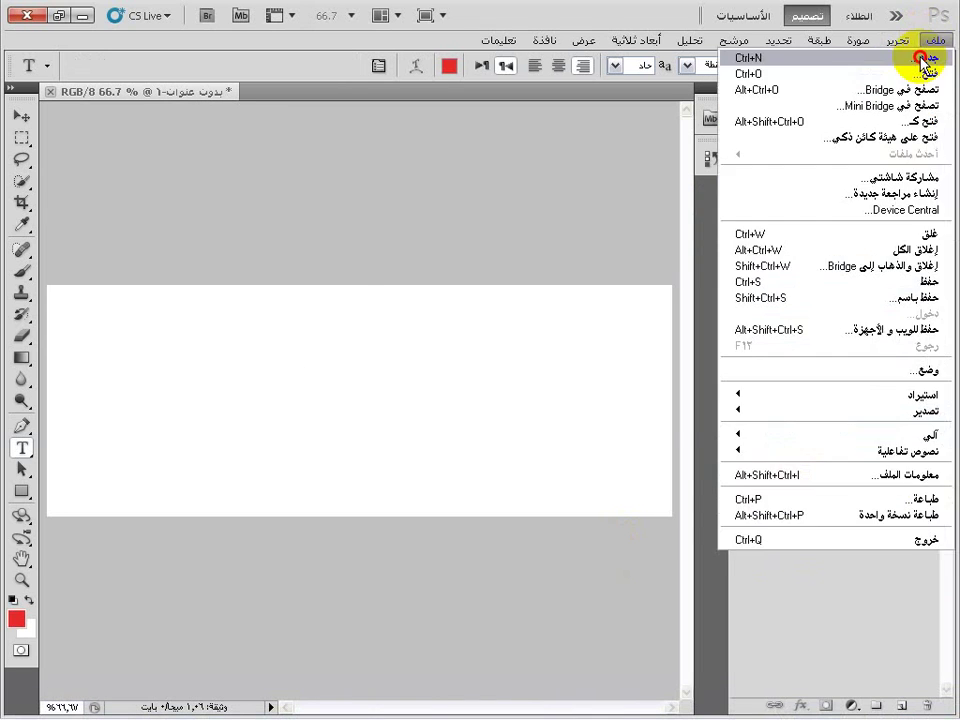
left_click(915, 58)
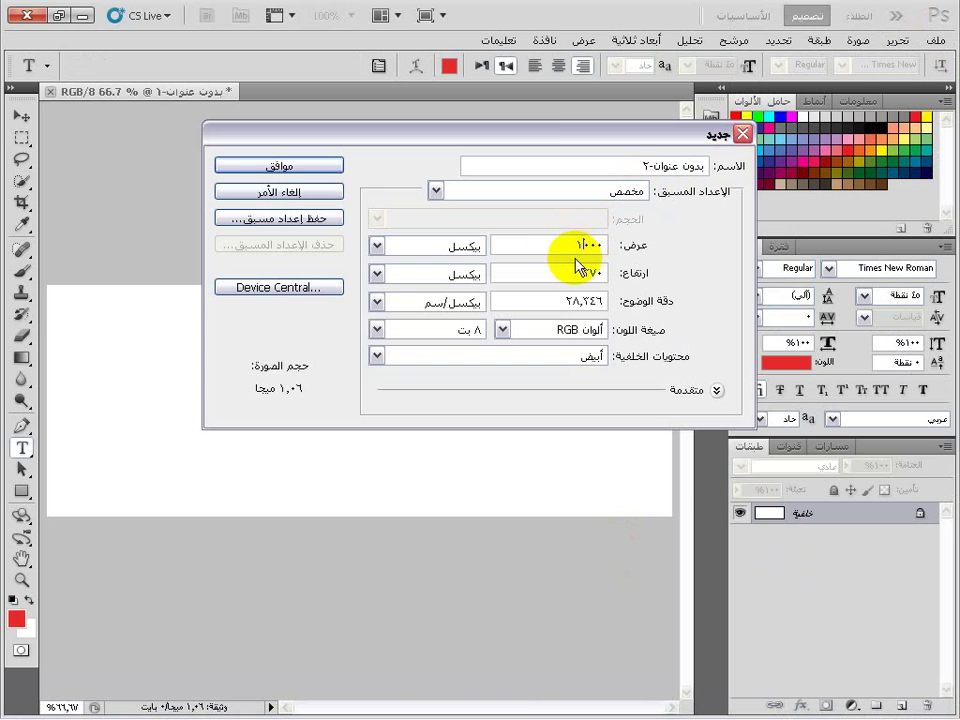
left_click(325, 170)
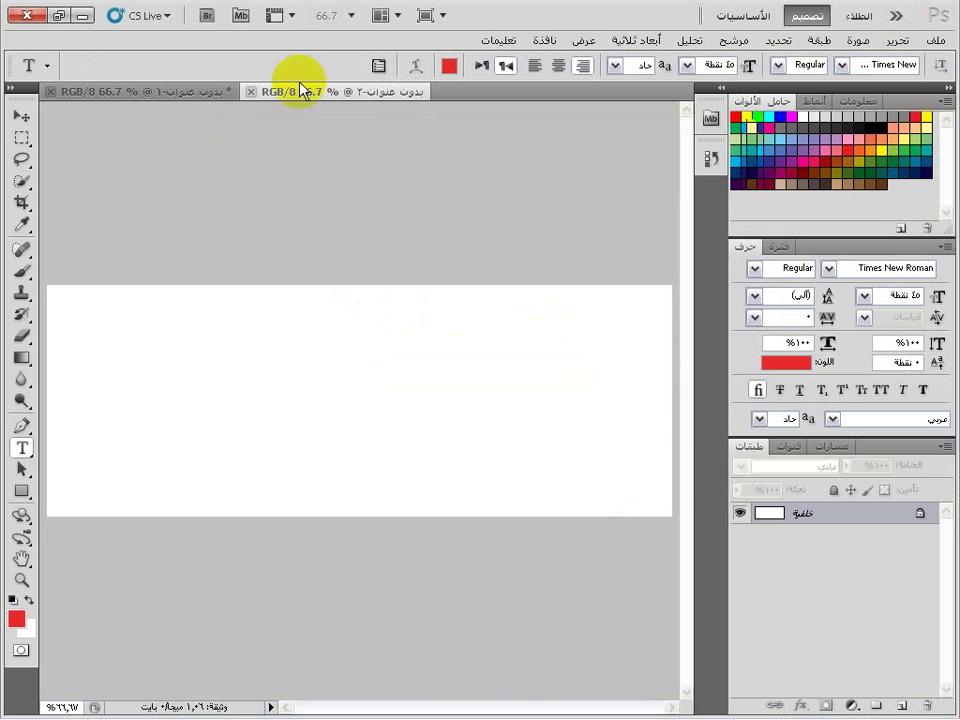
left_click(52, 91)
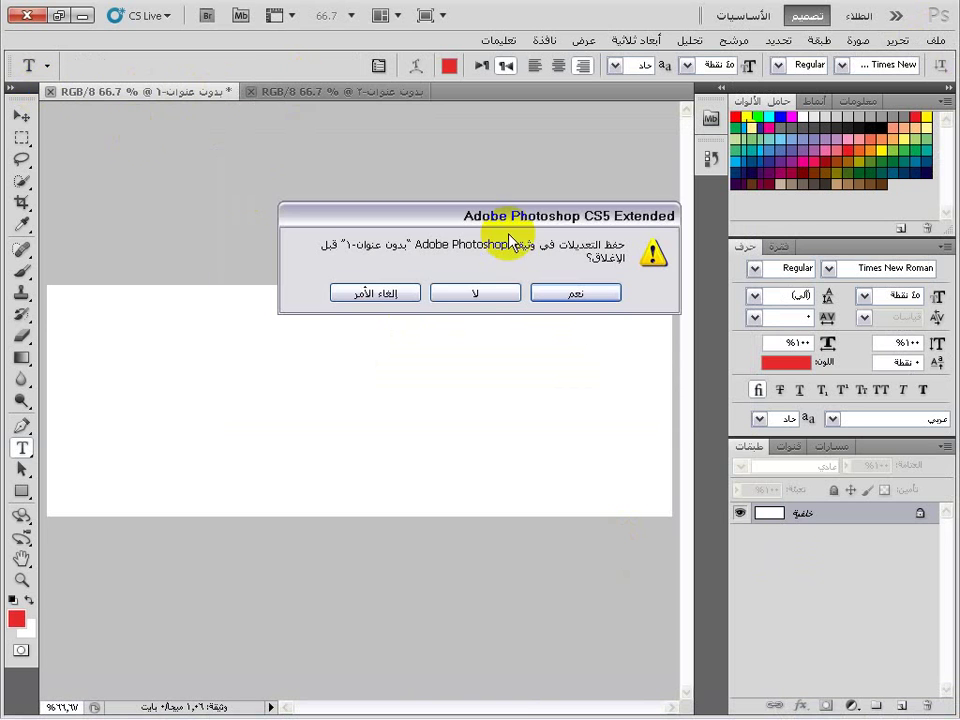
left_click(489, 290)
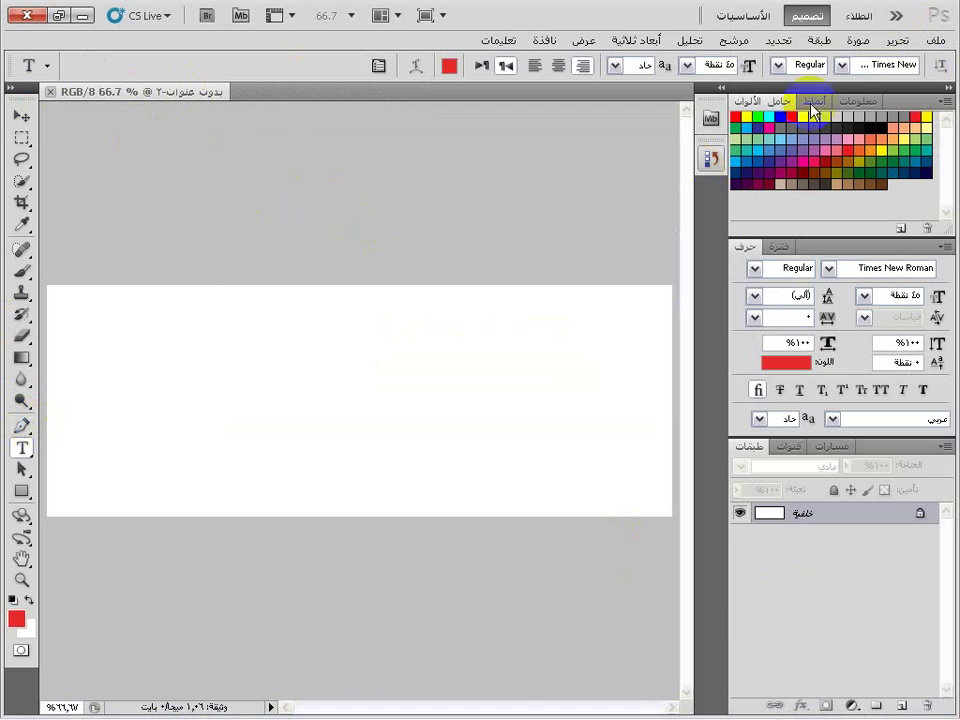
- Switch to the WordPad notes, review the two lines about colouring, and return to Photoshop
mouse_move(904, 712)
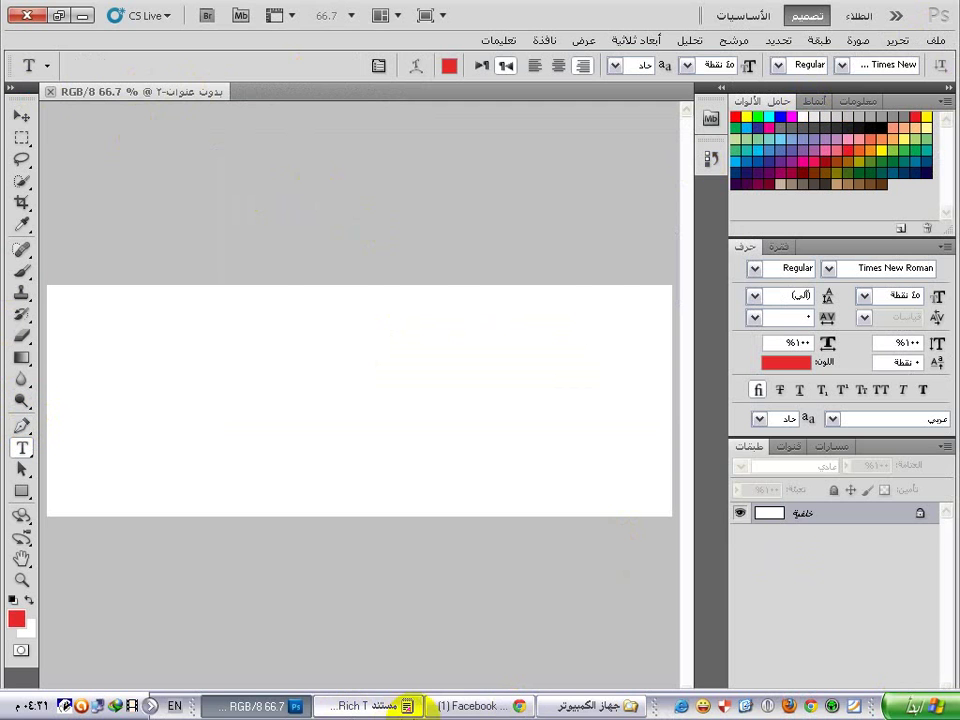
left_click(411, 714)
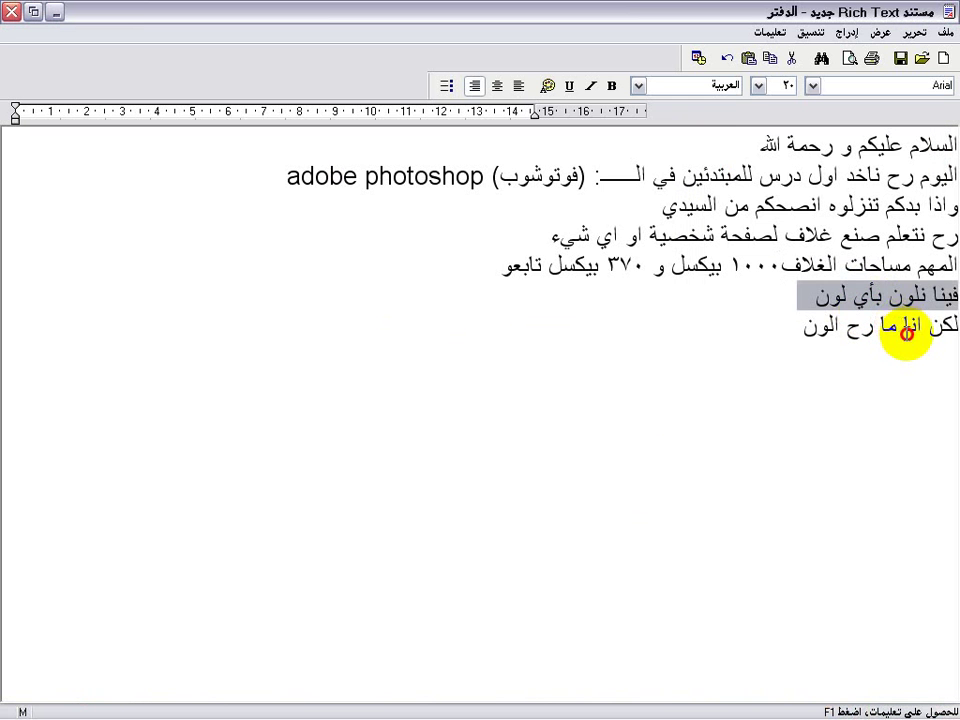
double_click(906, 333)
left_click(675, 407)
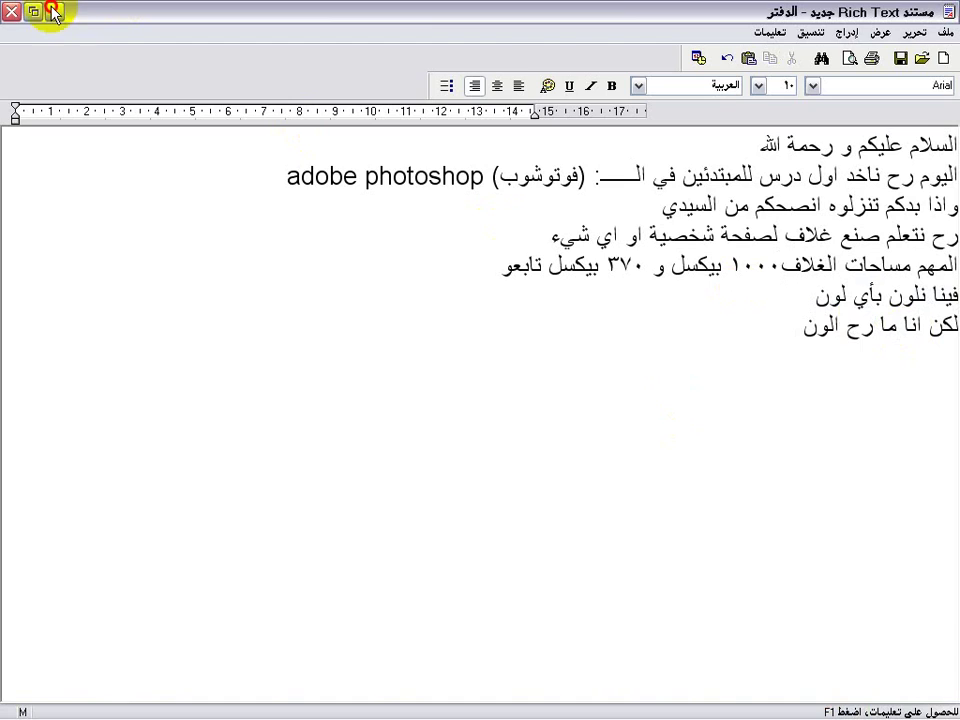
left_click(53, 10)
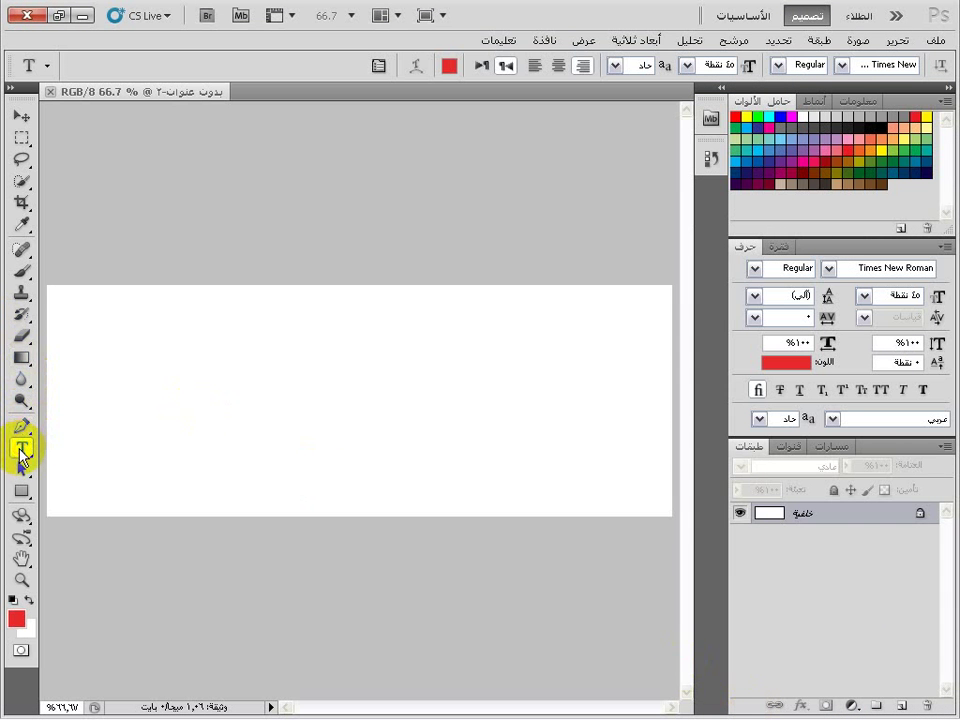
- Draw a wide, short text box near the upper edge of the canvas with the Type tool and enter the nickname in it
left_click(20, 118)
left_click(22, 449)
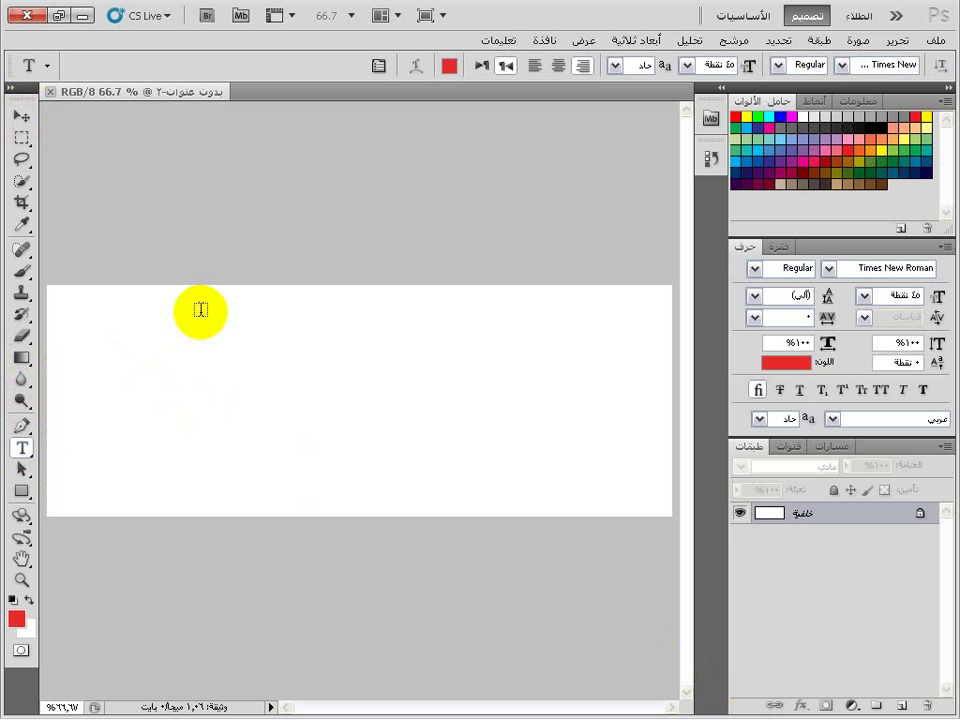
left_click_drag(202, 311, 487, 355)
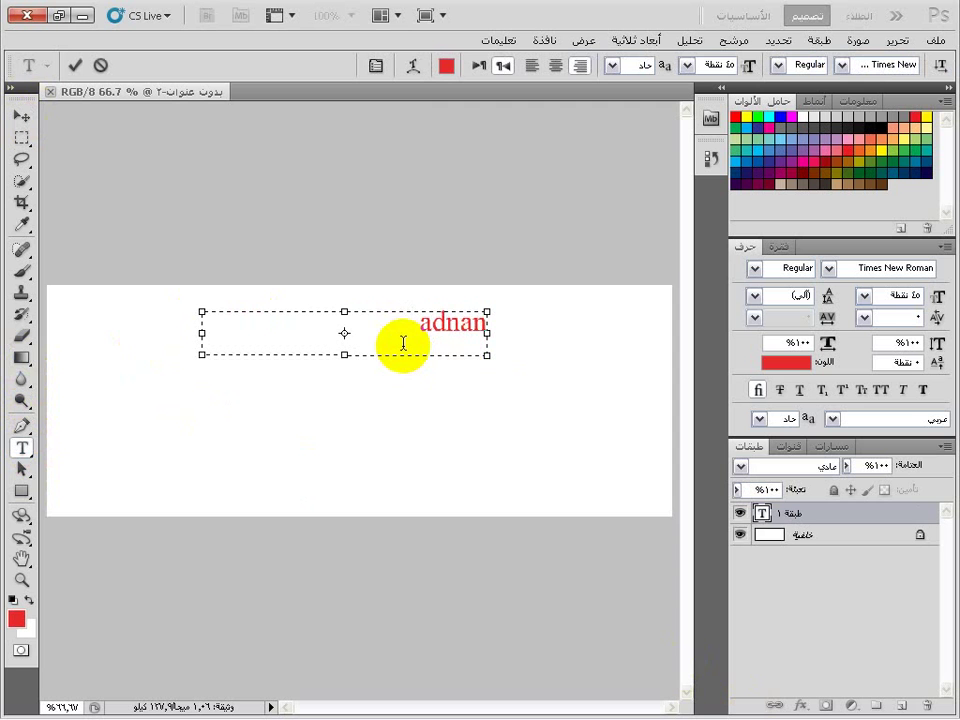
type("adnan hack")
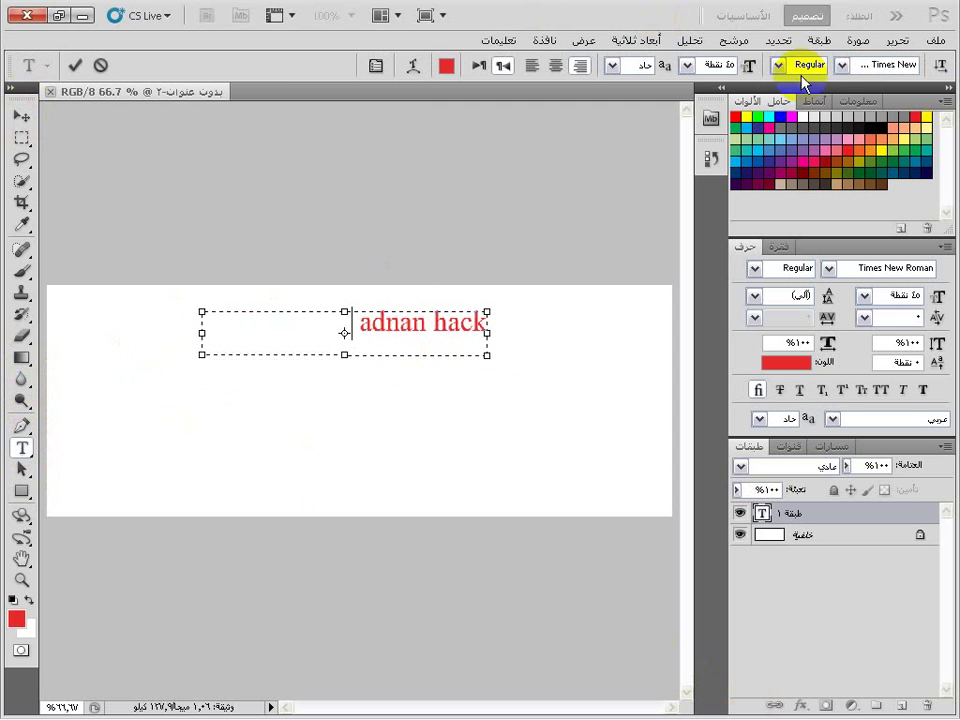
- Switch to the WordPad notes and add the line "نختار الخط" at font size 26
mouse_move(595, 705)
left_click(386, 705)
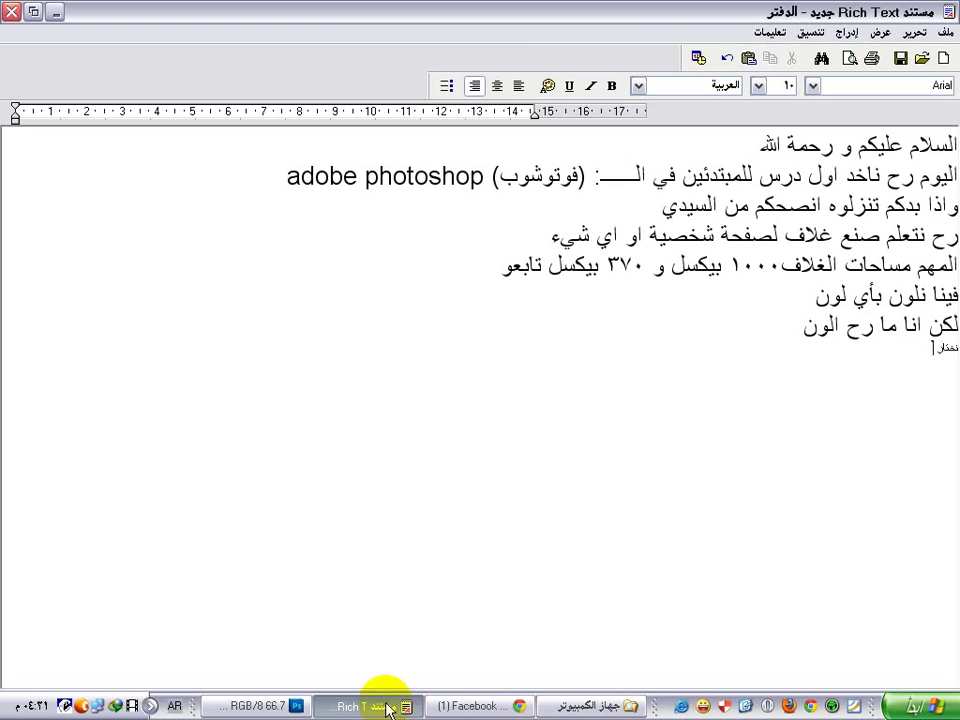
left_click(759, 85)
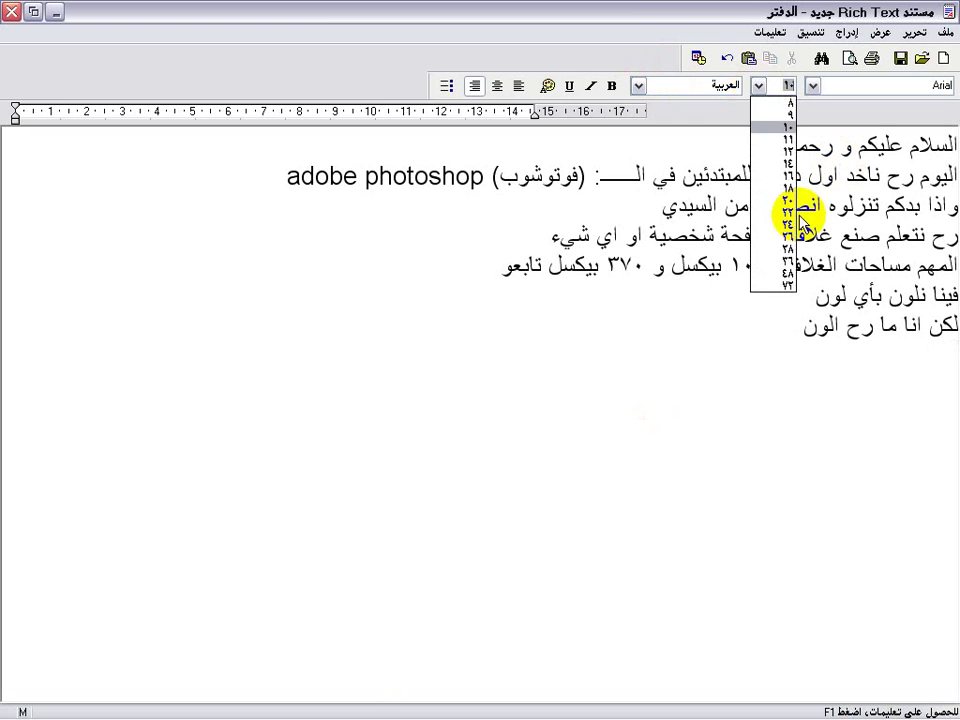
left_click(788, 259)
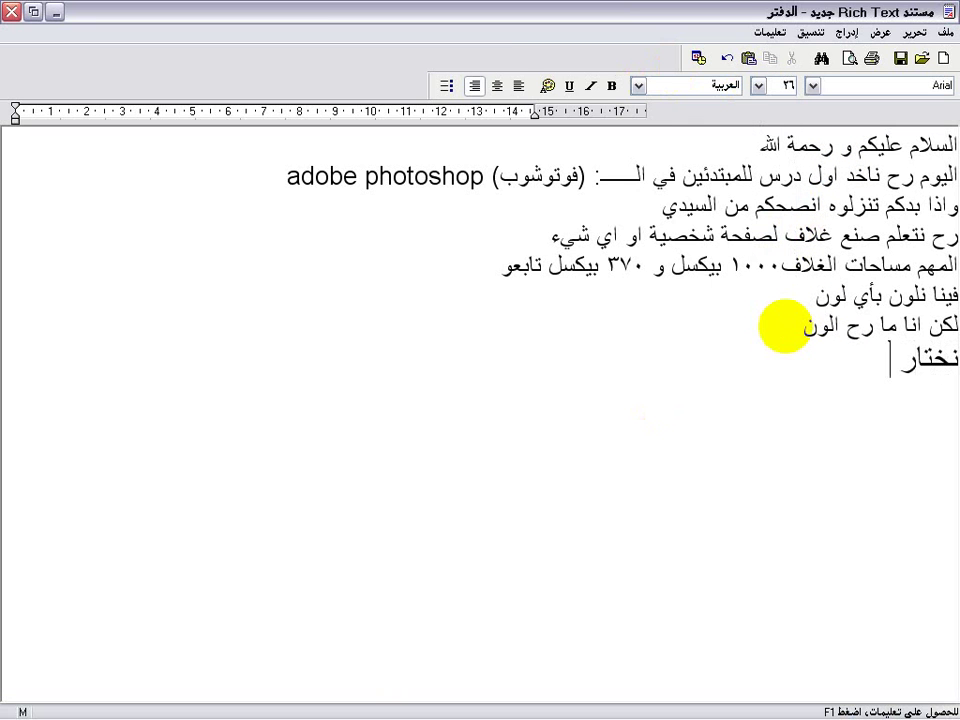
left_click(812, 86)
left_click(808, 169)
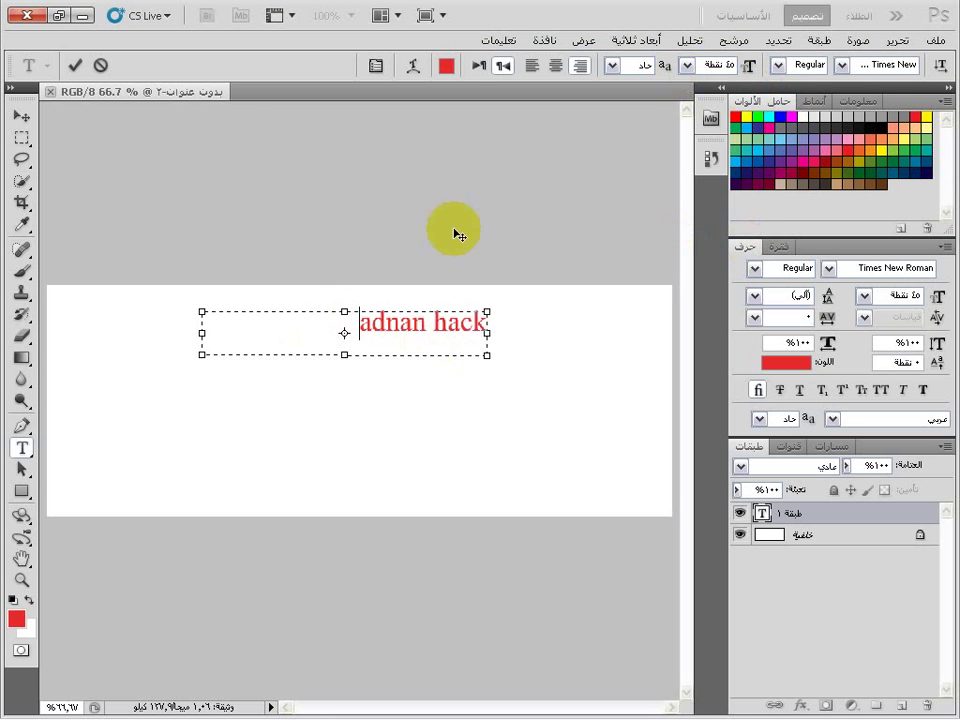
- Delete the text in the text box and re-enter the nickname in the Trebuchet MS font
double_click(396, 334)
key("BackSpace")
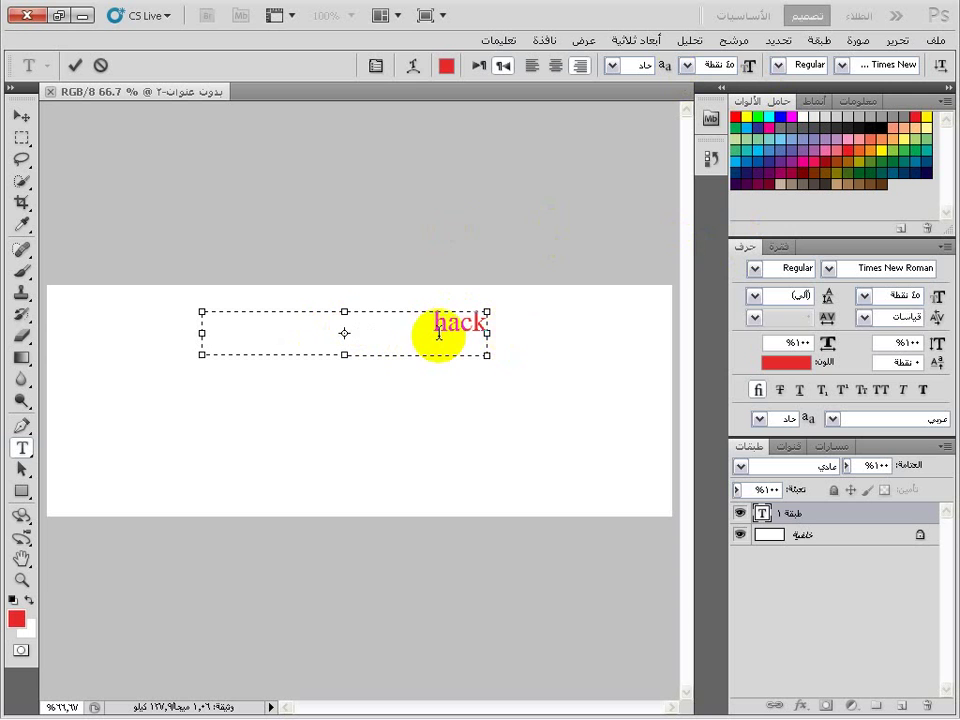
double_click(440, 328)
key("BackSpace")
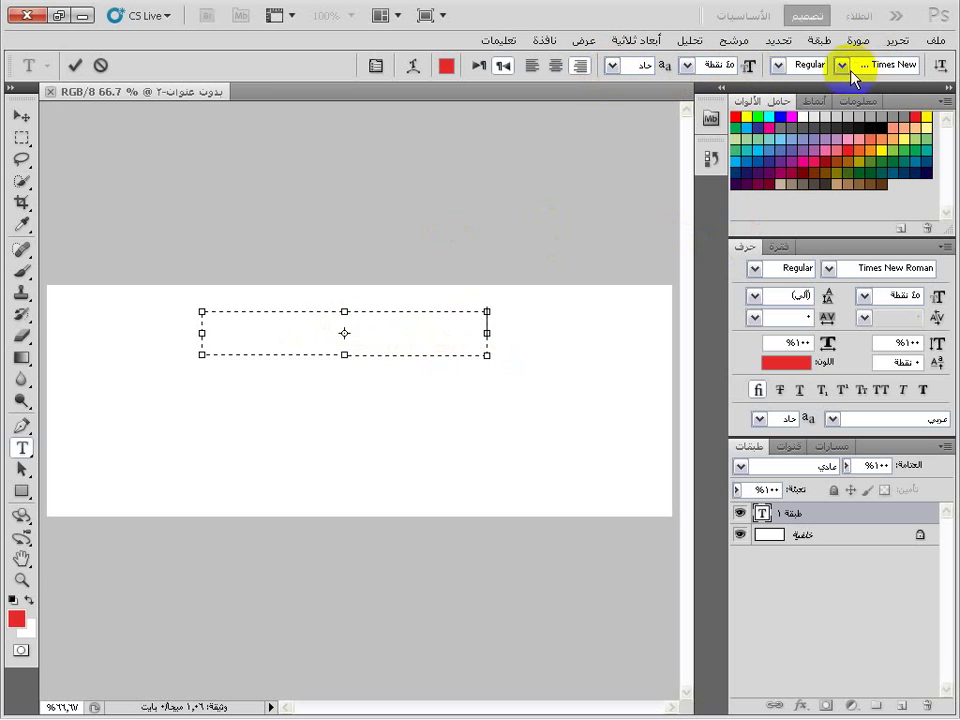
left_click(846, 66)
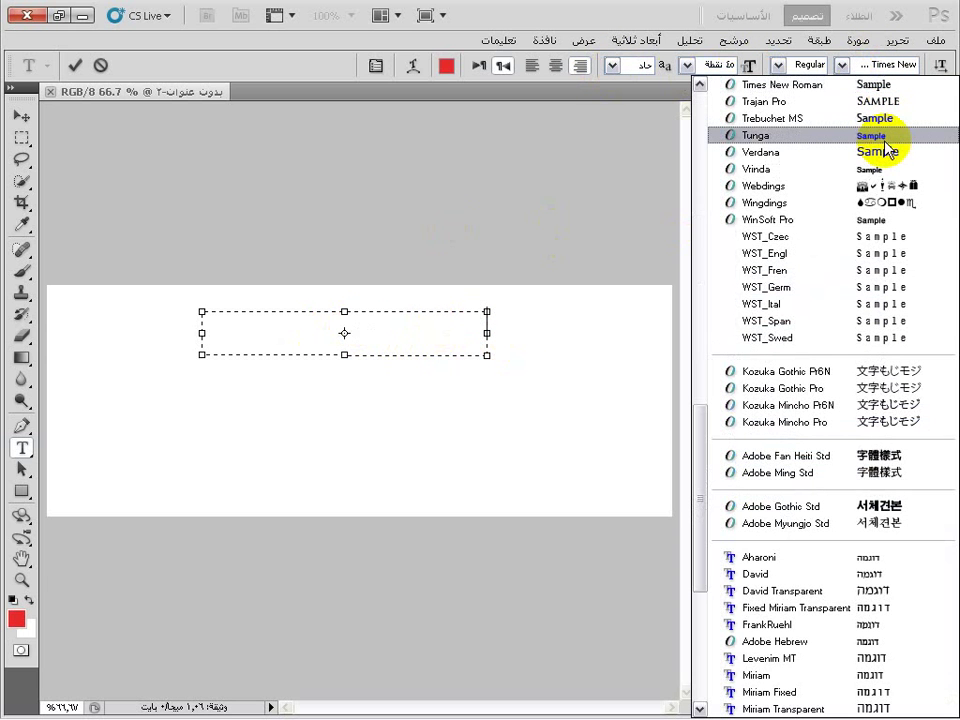
left_click(780, 118)
type("ad")
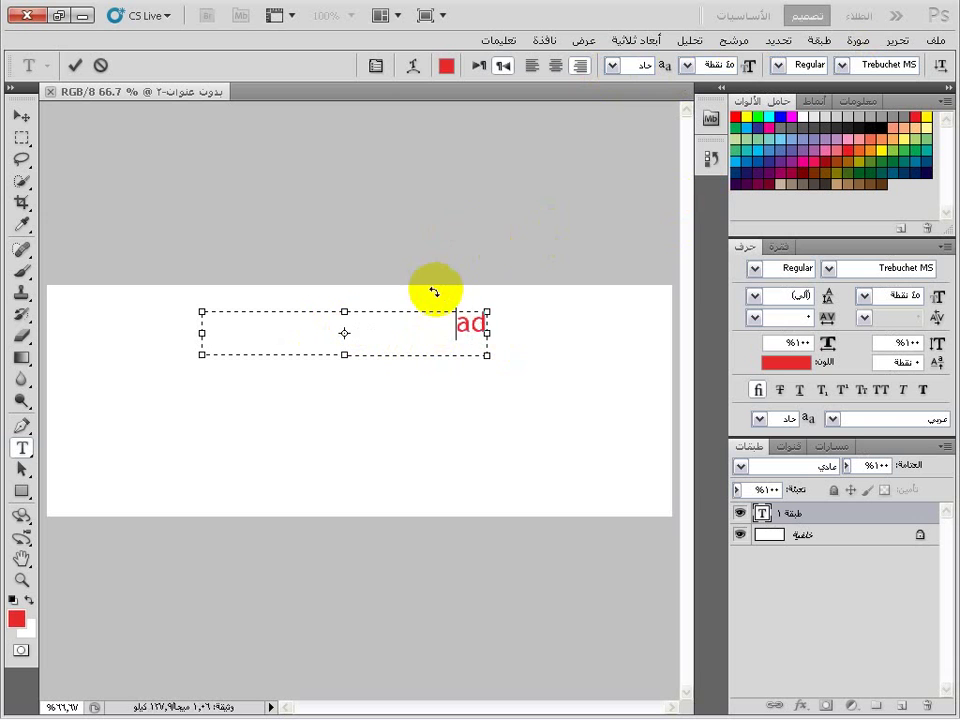
type("nan ha")
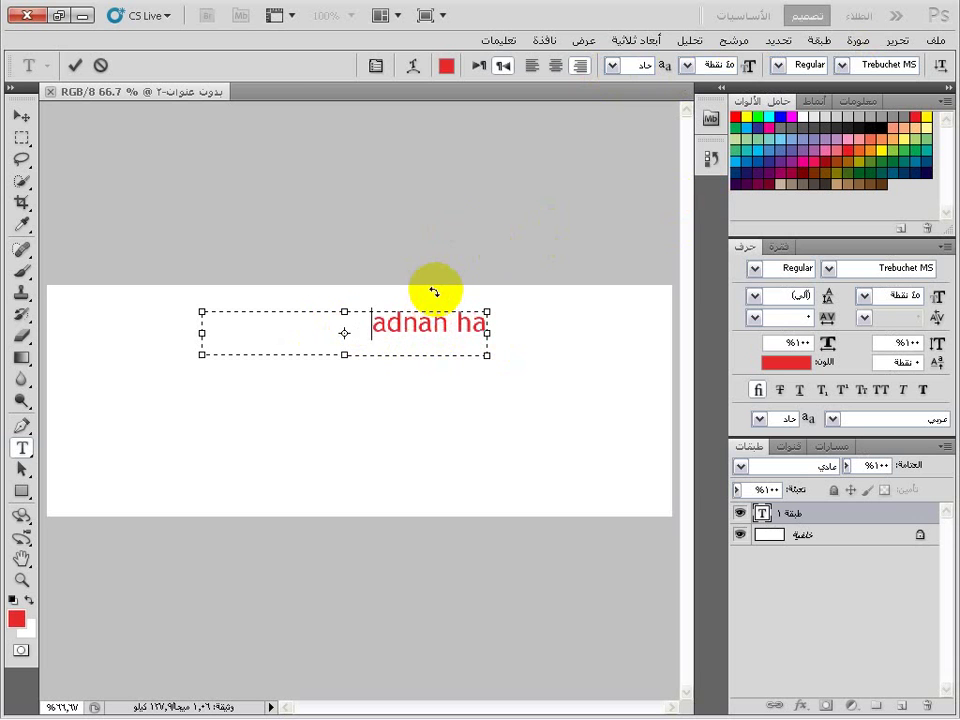
type("ck")
- Move the nickname text left and slightly up, near the centre of the canvas's upper edge
left_click(22, 117)
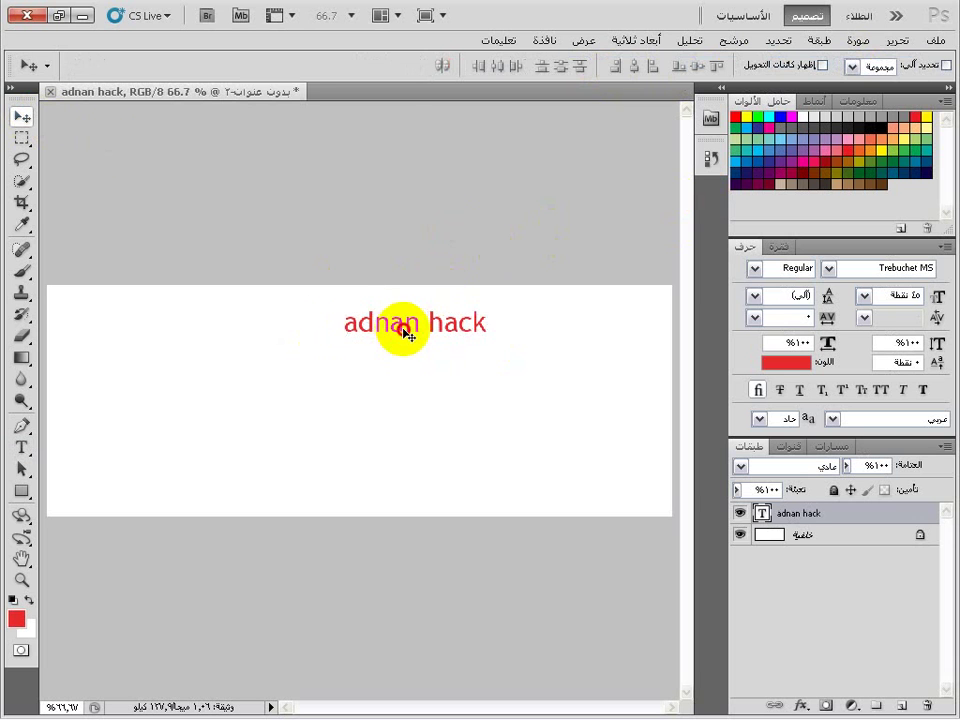
left_click_drag(407, 335, 336, 327)
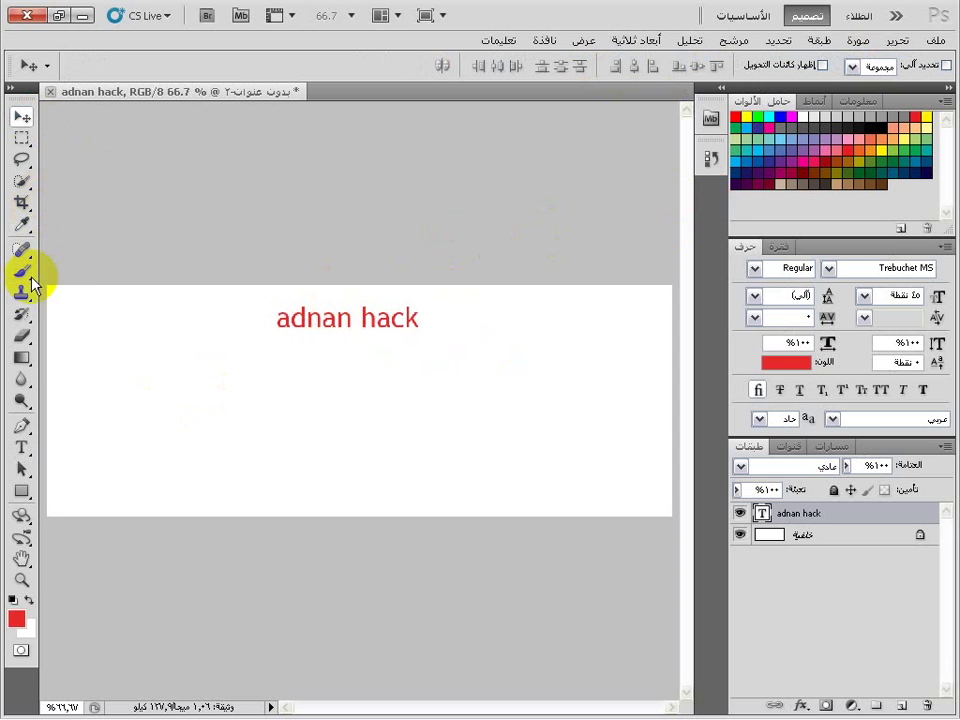
- Switch to the WordPad notes, add the line "نجيب صور رح ارفهم تحت الفيديو", and minimise the notes
mouse_move(508, 703)
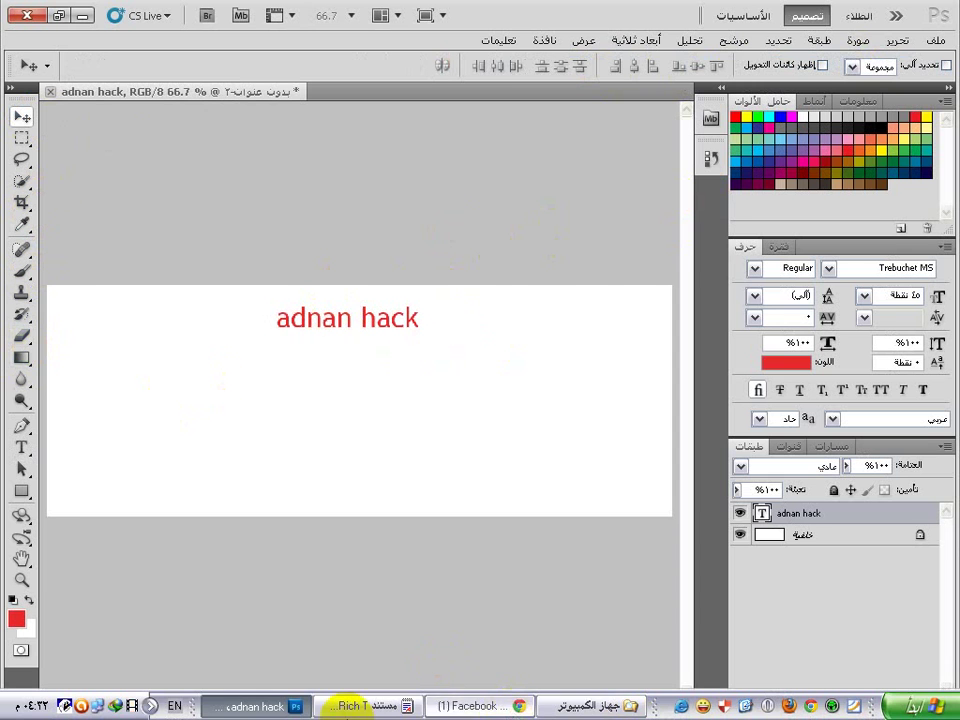
left_click(360, 706)
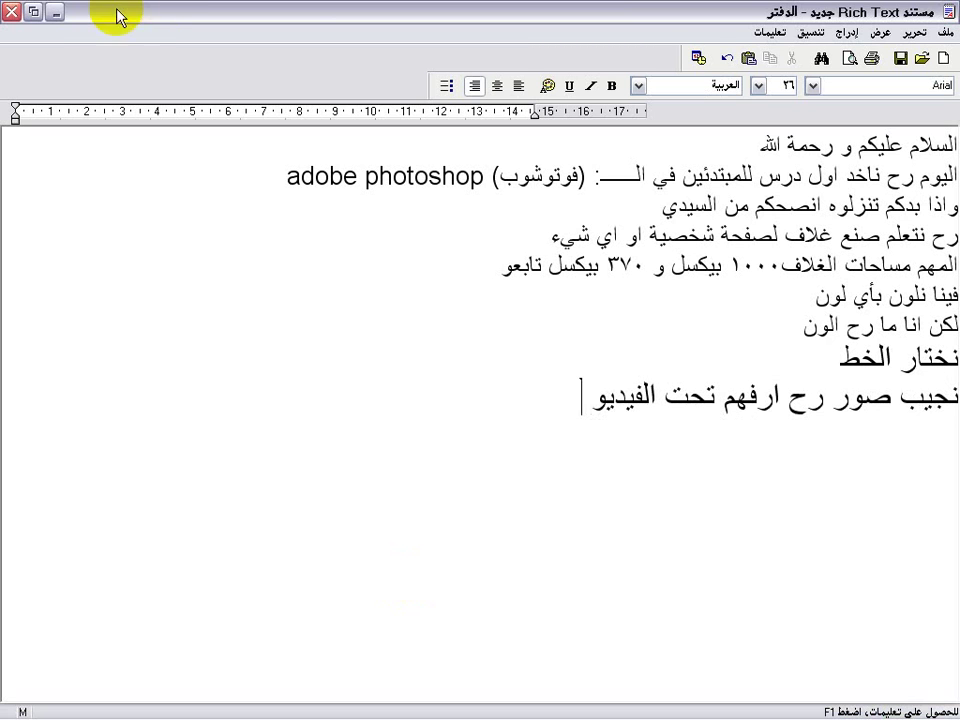
left_click(54, 12)
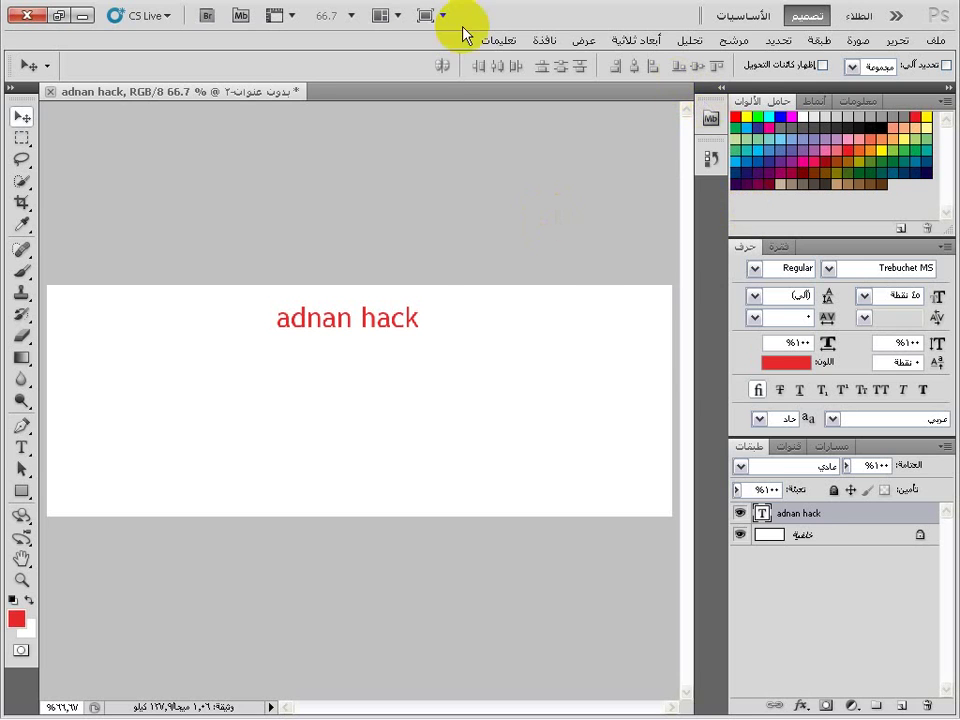
- Open the desktop archive ph-asrar.rar in WinRAR, select all PNG images in its ph-asrar folder, and minimise the window
left_click(84, 15)
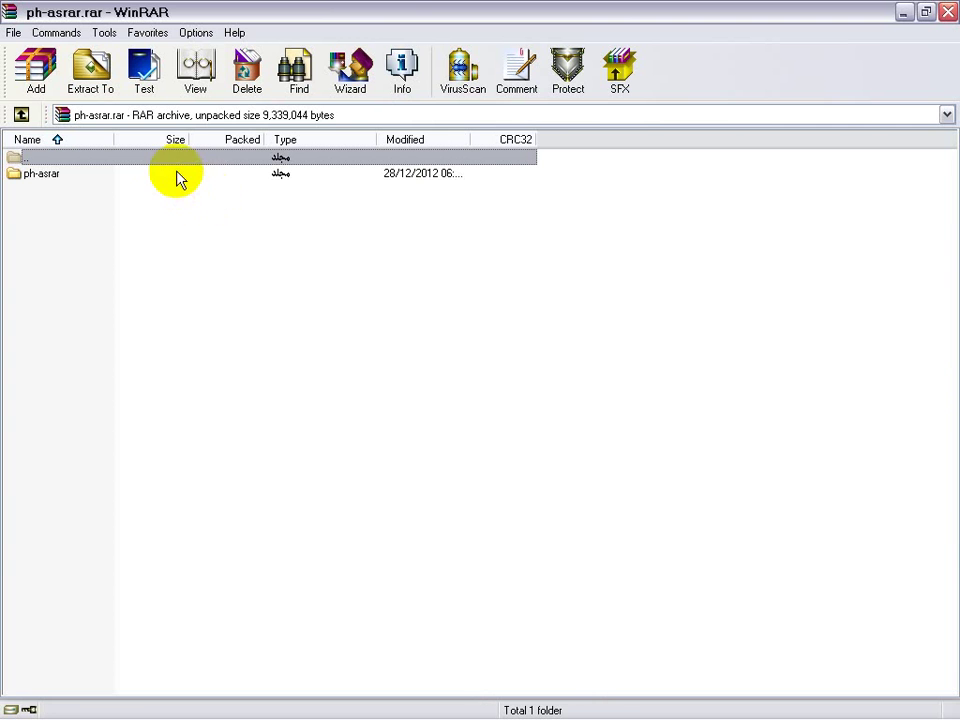
double_click(178, 178)
left_click_drag(564, 171, 334, 715)
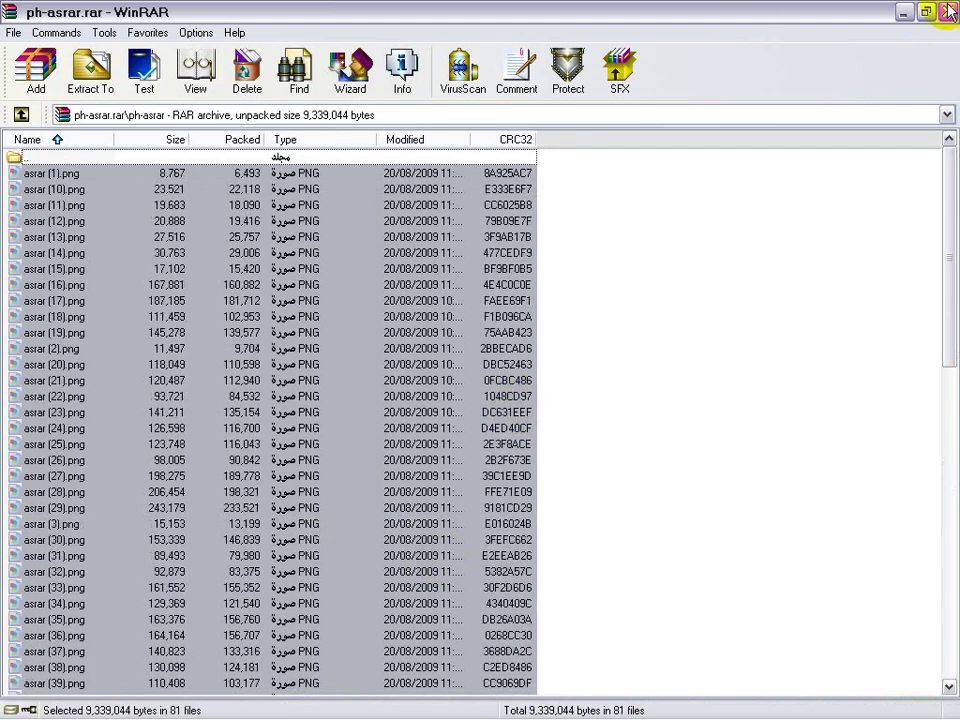
left_click(903, 12)
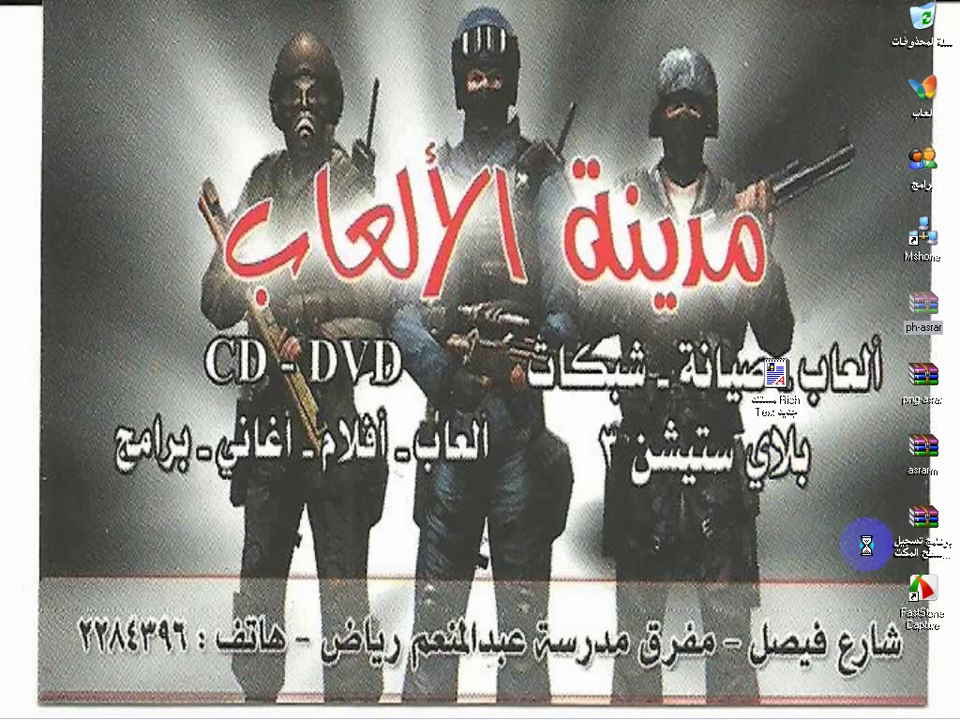
- Create a new folder on the desktop and open it
right_click(865, 645)
mouse_move(823, 585)
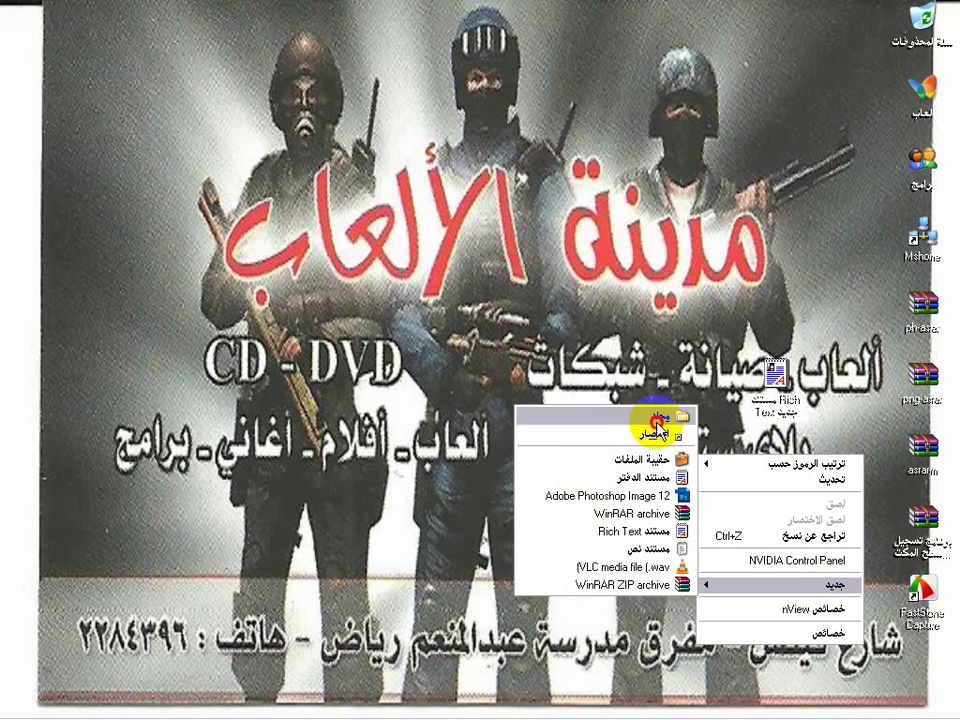
left_click(655, 418)
double_click(850, 445)
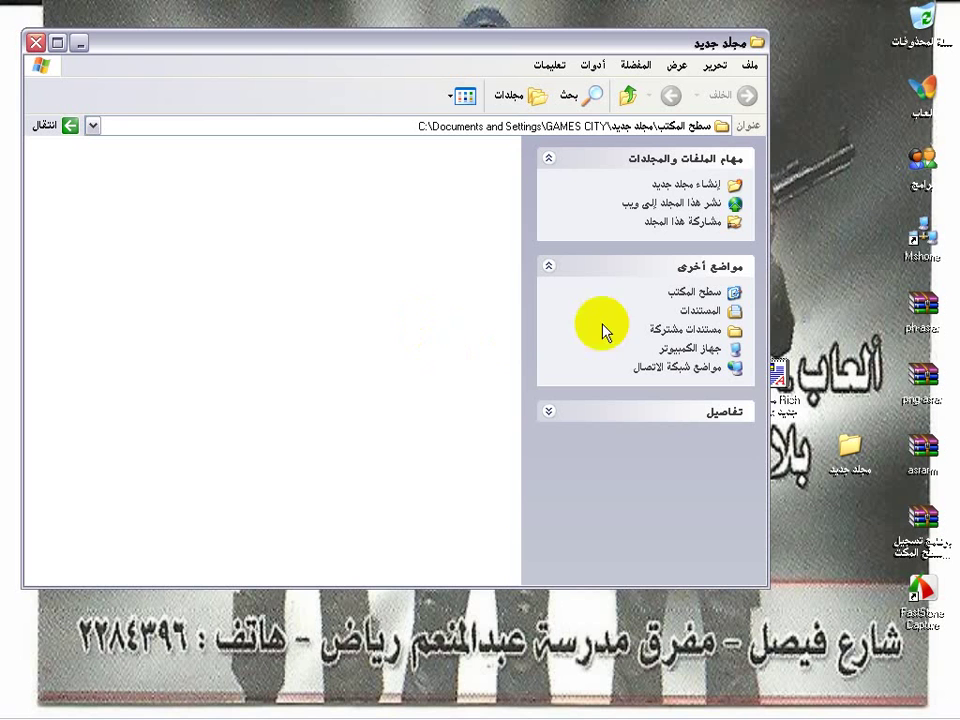
- Reopen the desktop archive ph-asrar.rar, select all files in its ph-asrar folder, and copy them into the new desktop folder
double_click(920, 330)
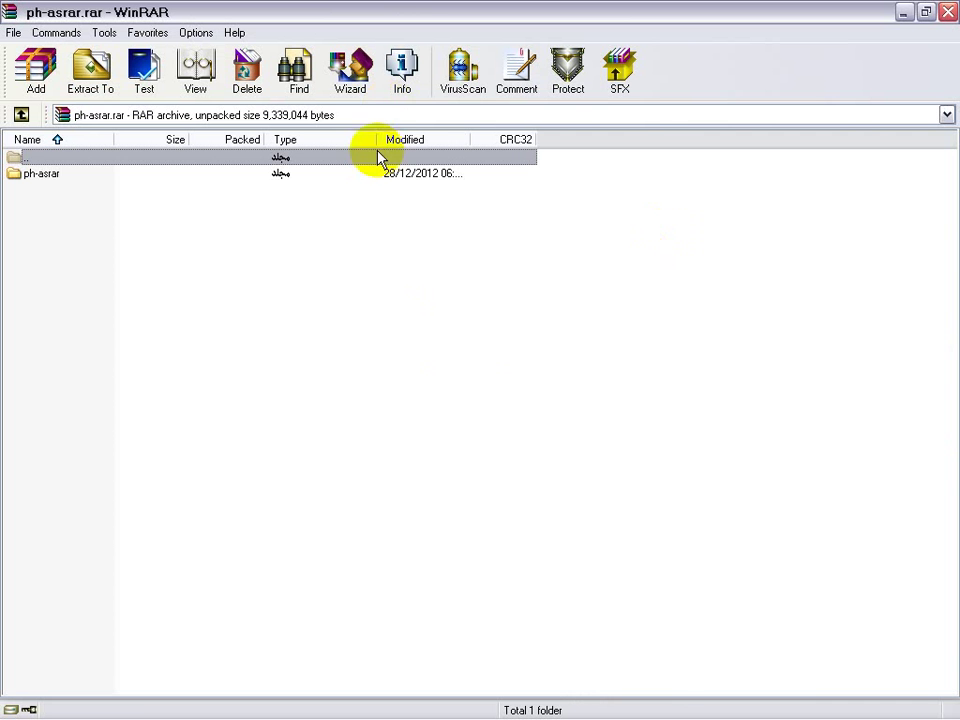
double_click(358, 178)
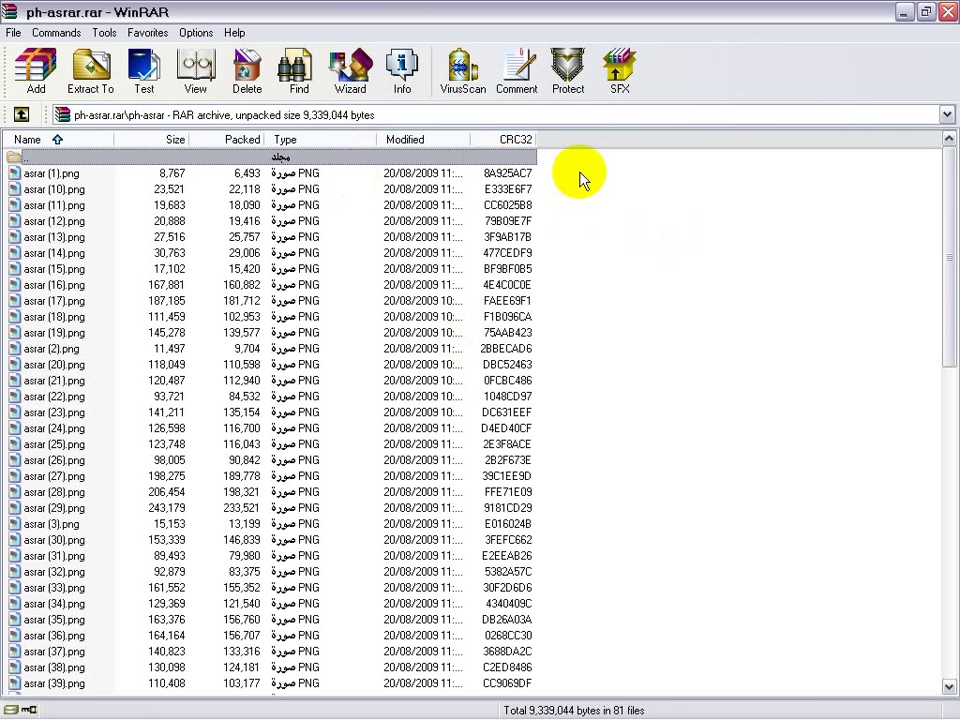
left_click_drag(583, 180, 428, 704)
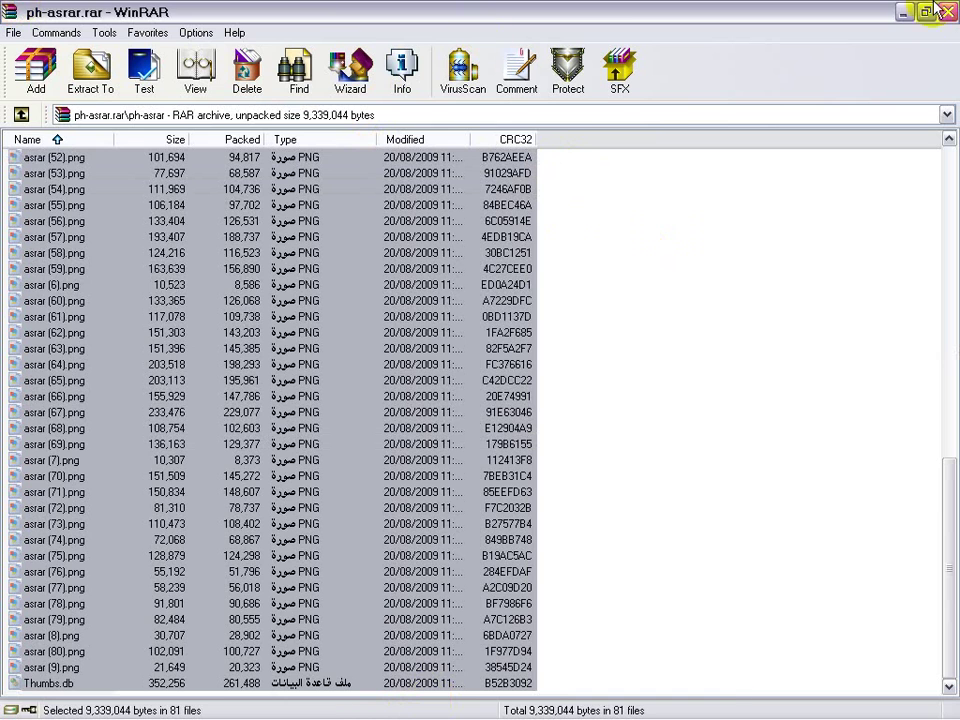
left_click(880, 15)
left_click(905, 13)
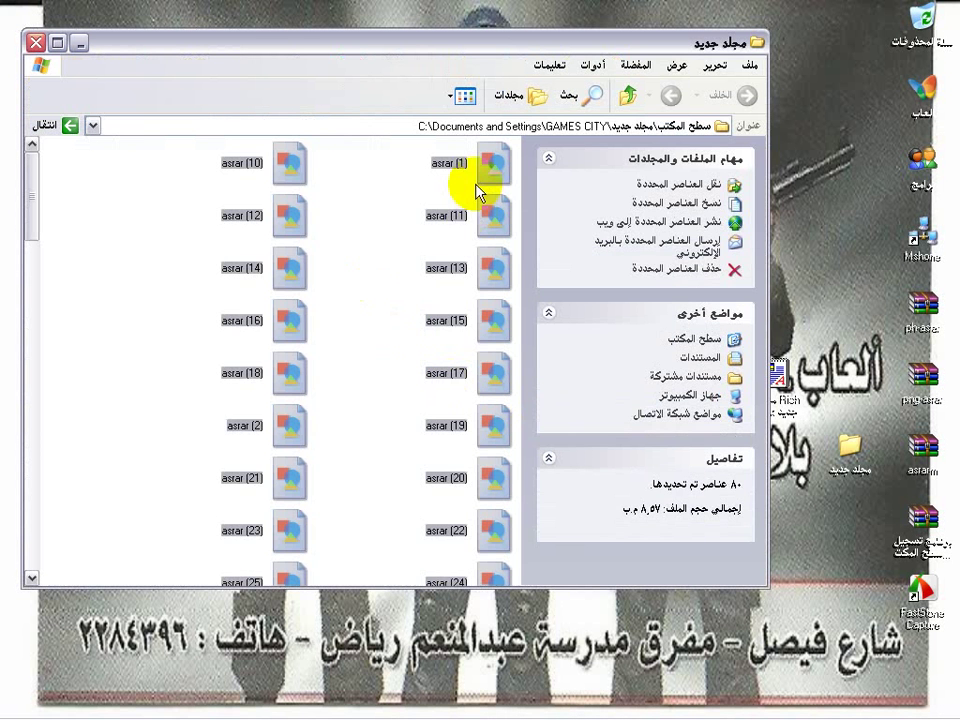
- Preview the copied images from asrar (11) to asrar (16) in the picture viewer, and close the viewer and the folder
left_click(470, 187)
double_click(436, 190)
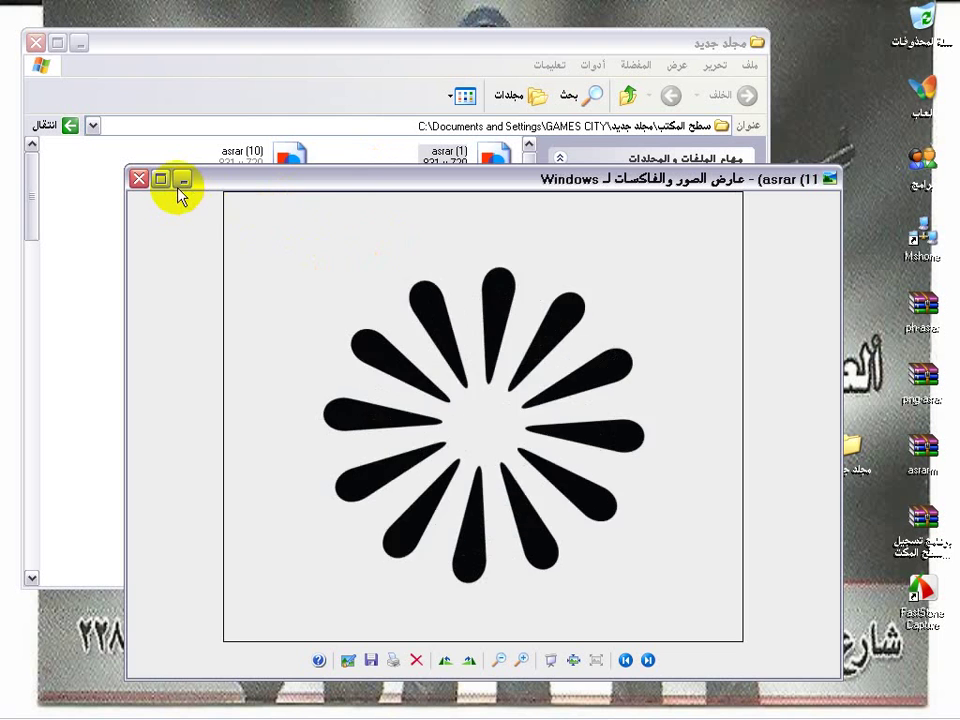
scroll(178, 190, "down", 6)
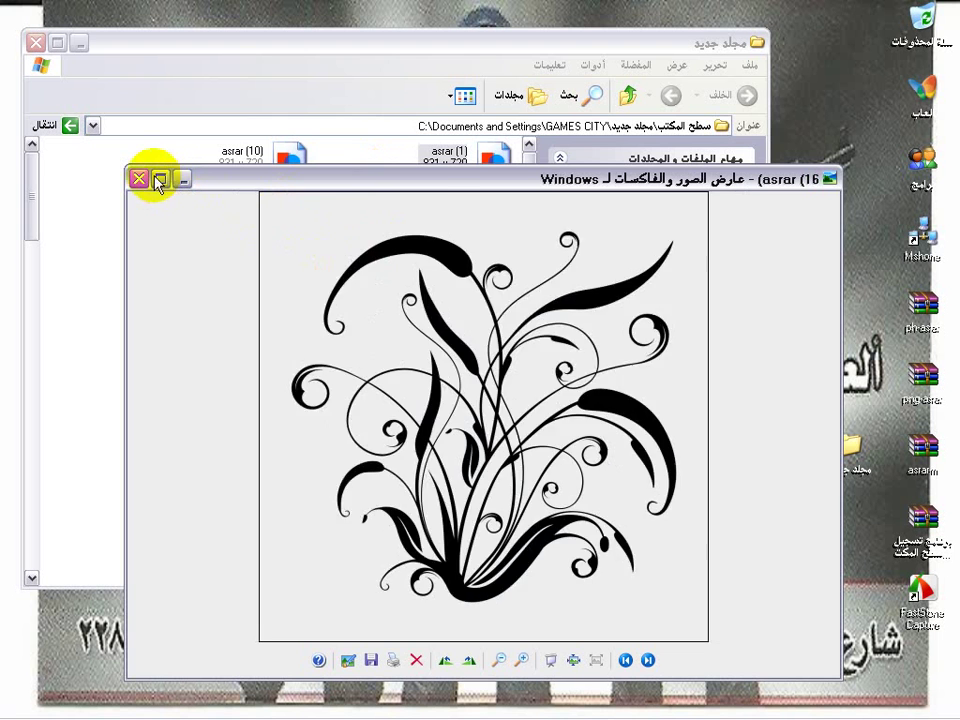
left_click(140, 178)
left_click(35, 43)
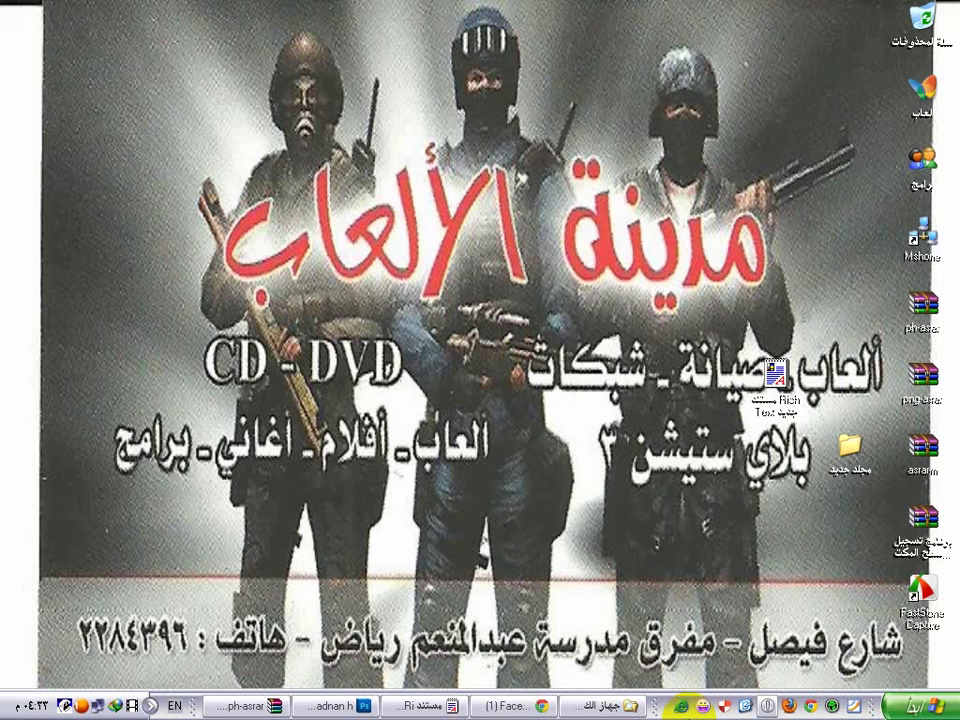
- Switch to Photoshop and undock the cover document into its own floating window
left_click(365, 706)
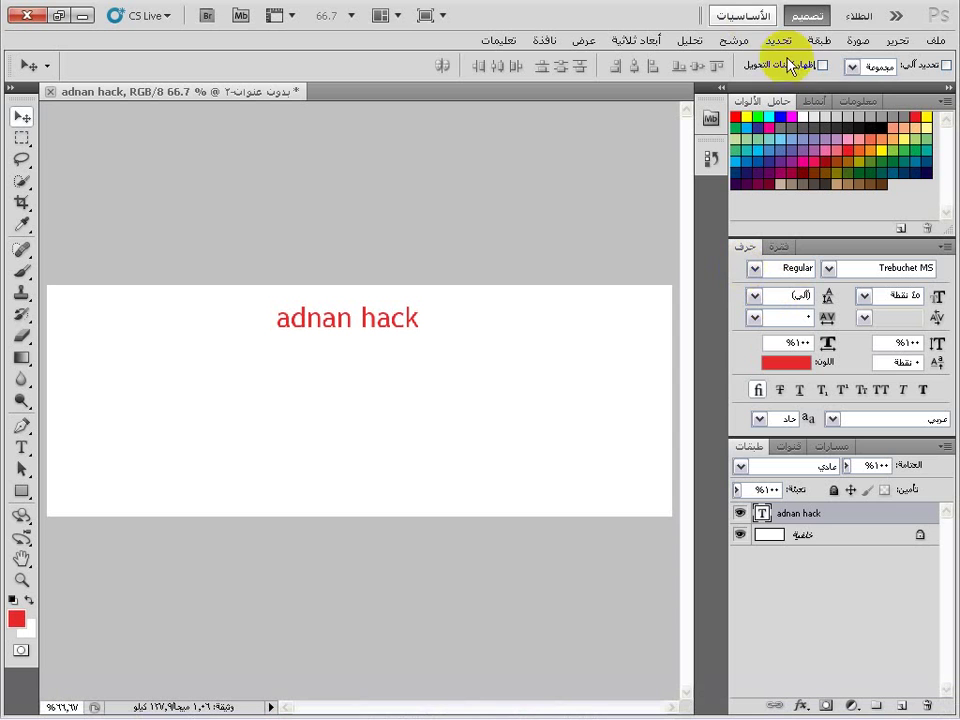
left_click(938, 42)
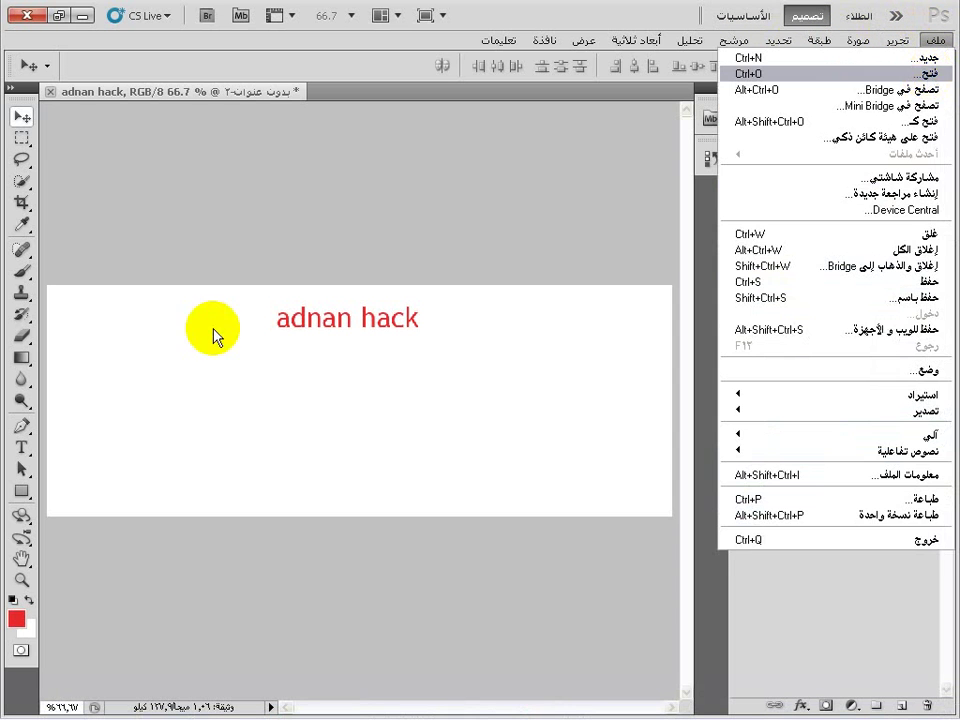
left_click(150, 107)
left_click_drag(172, 95, 172, 125)
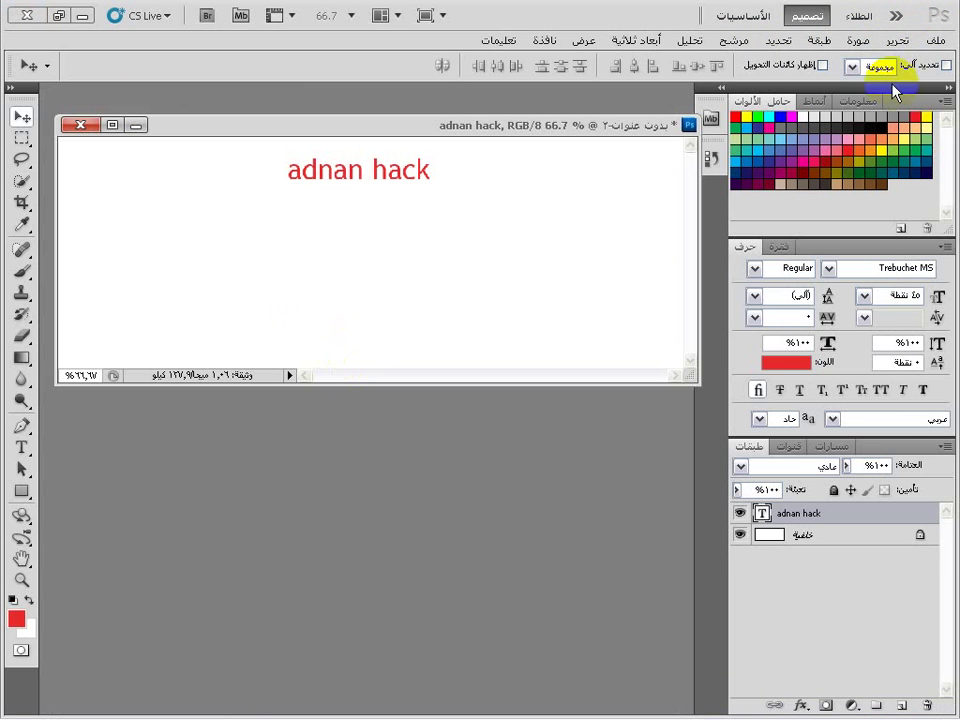
- Browse to the new desktop folder, show its images as thumbnails, and open the feather image asrar (5).png
left_click(938, 42)
left_click(917, 73)
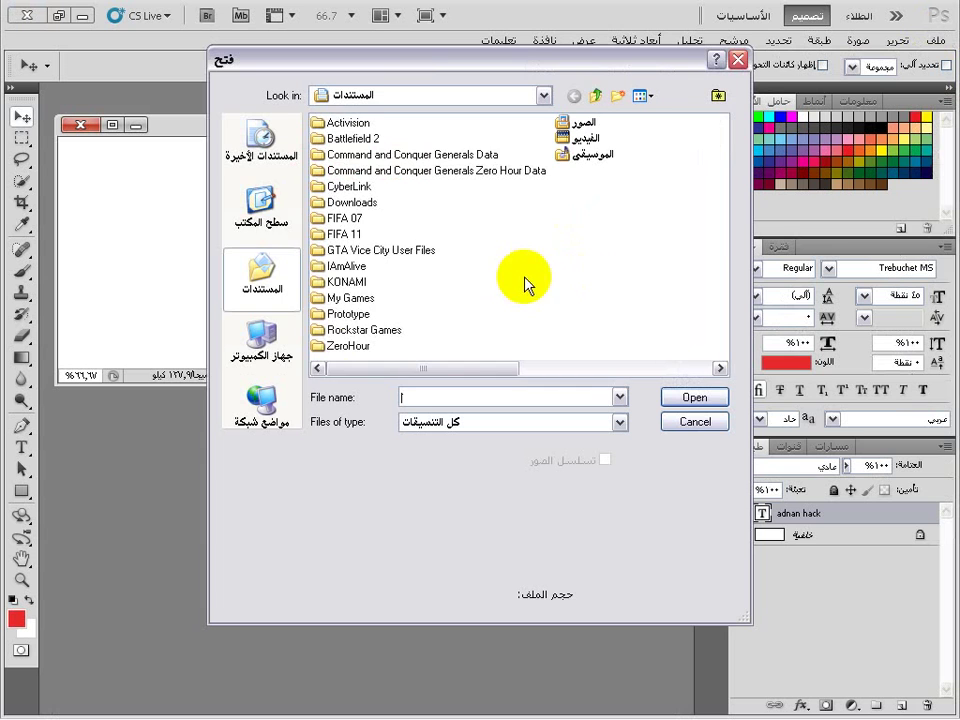
left_click(278, 212)
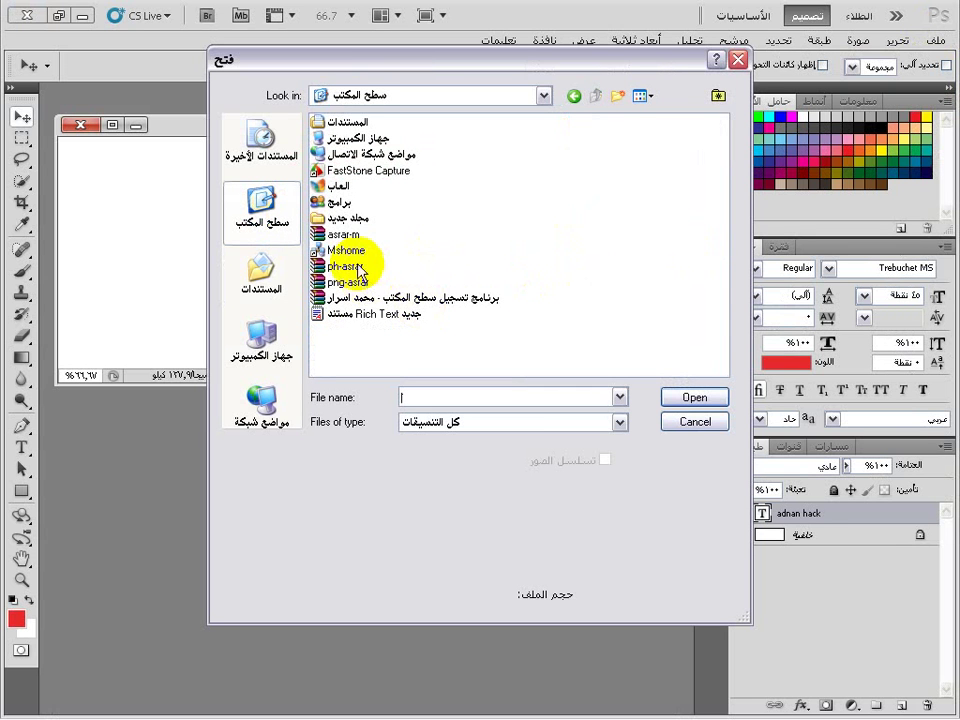
double_click(348, 217)
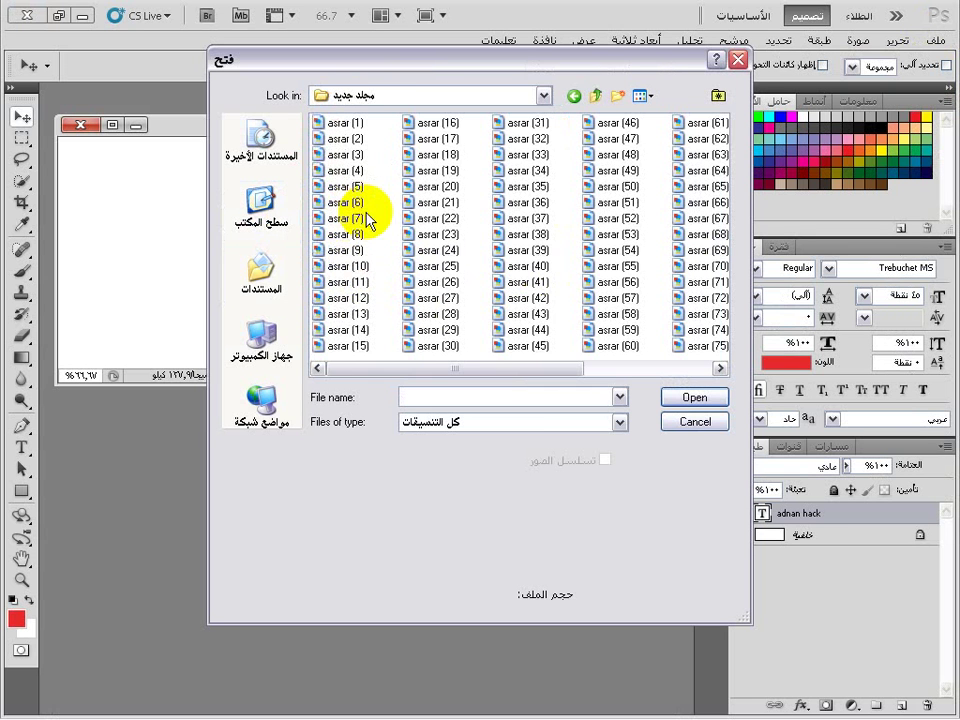
left_click(650, 97)
left_click(658, 108)
scroll(555, 268, "down", 3)
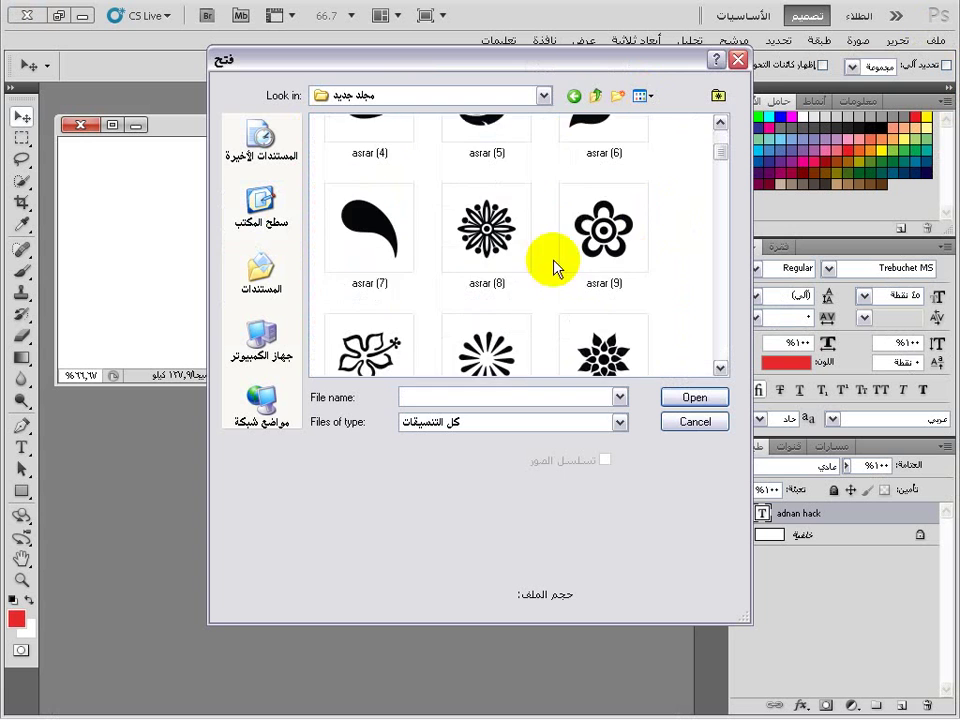
scroll(555, 268, "up", 3)
left_click(504, 276)
double_click(504, 278)
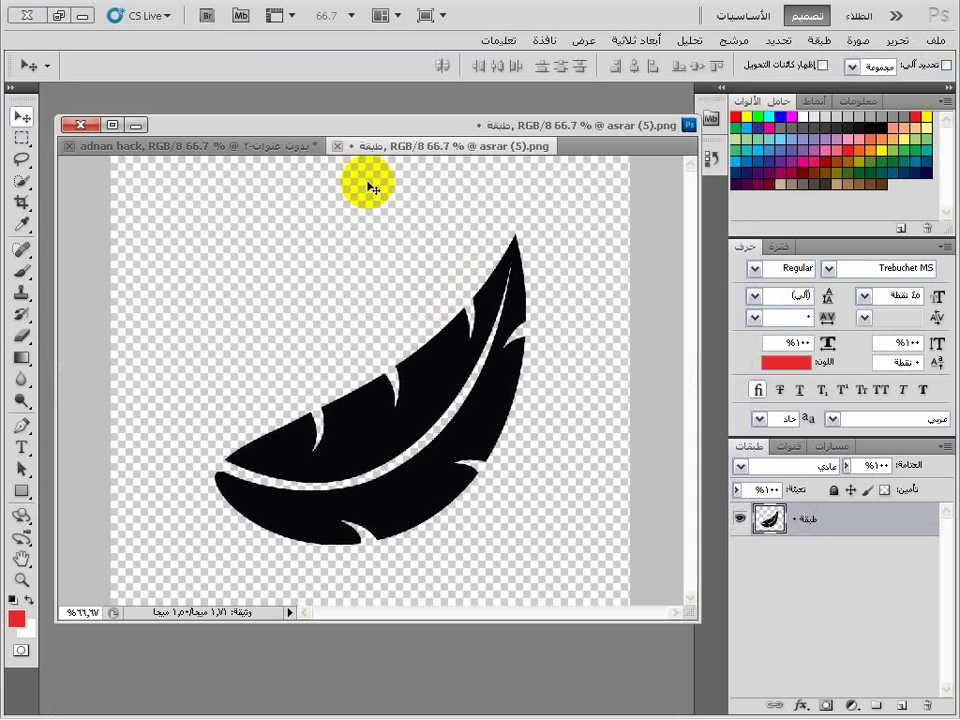
- Separate the feather image asrar (5).png from the cover document into its own floating window
left_click_drag(428, 146, 459, 220)
left_click(441, 214)
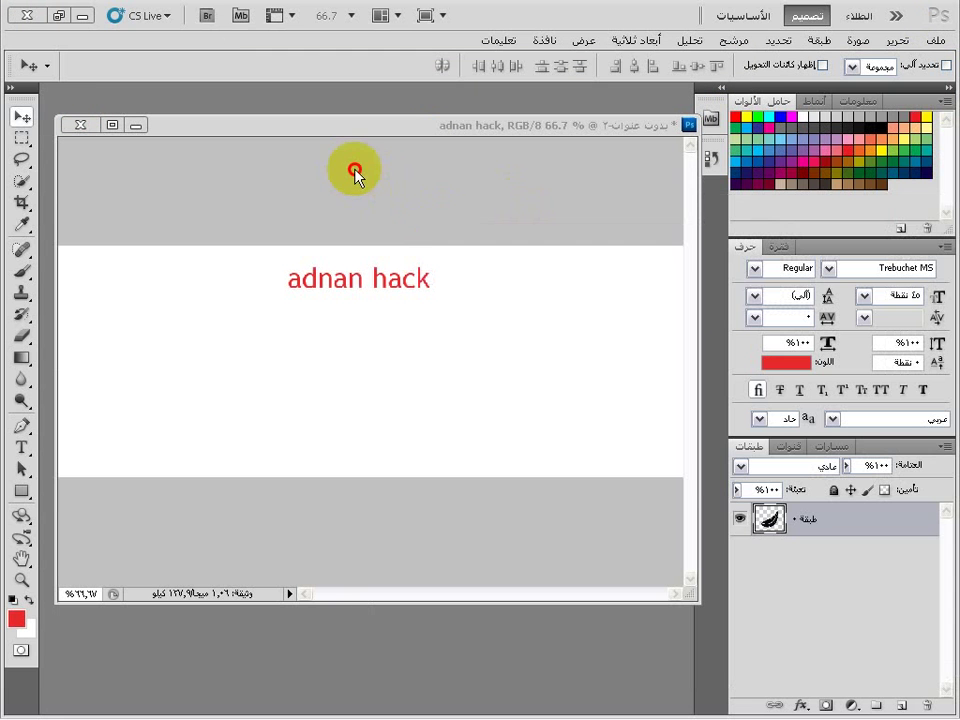
left_click_drag(302, 227, 294, 226)
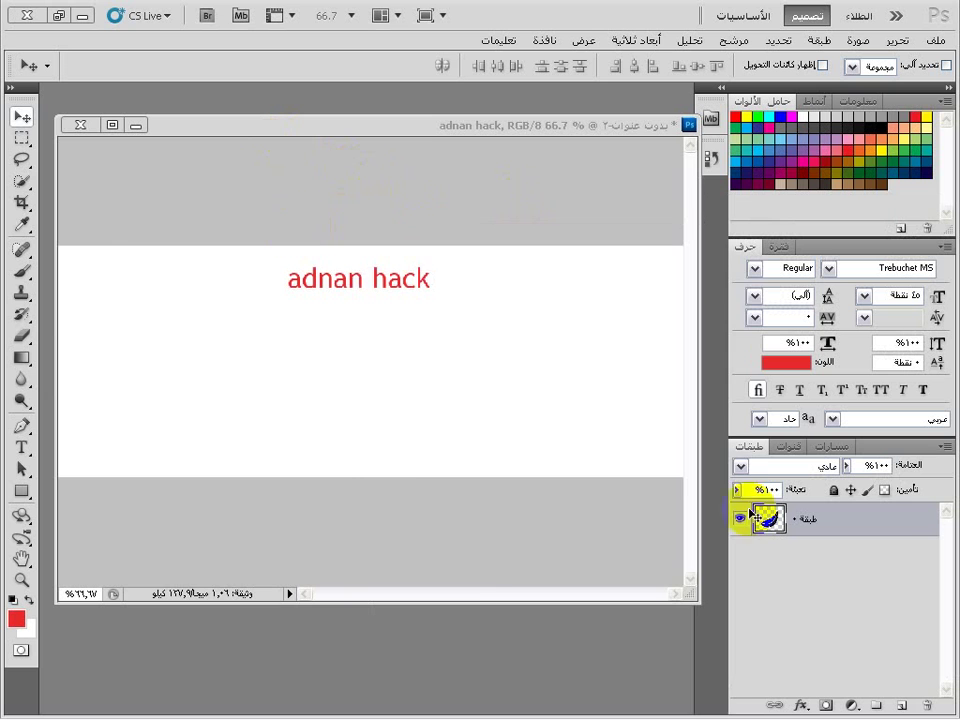
- Lock the feather layer's transparent pixels and paint the feather's upper part red with a soft 95 px brush
left_click(884, 491)
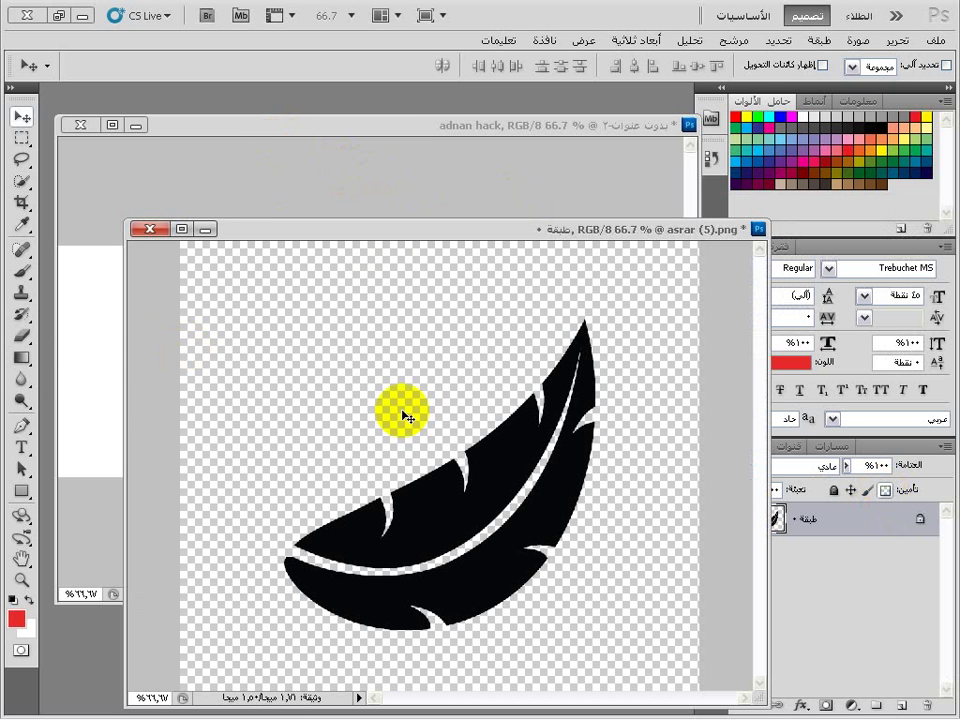
left_click(20, 275)
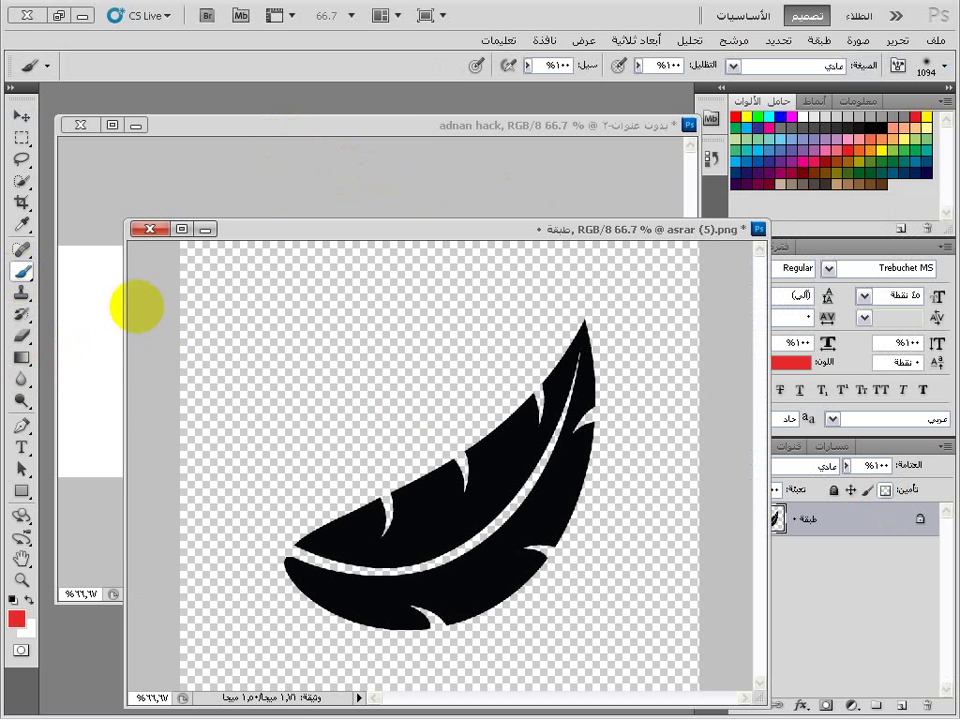
right_click(730, 373)
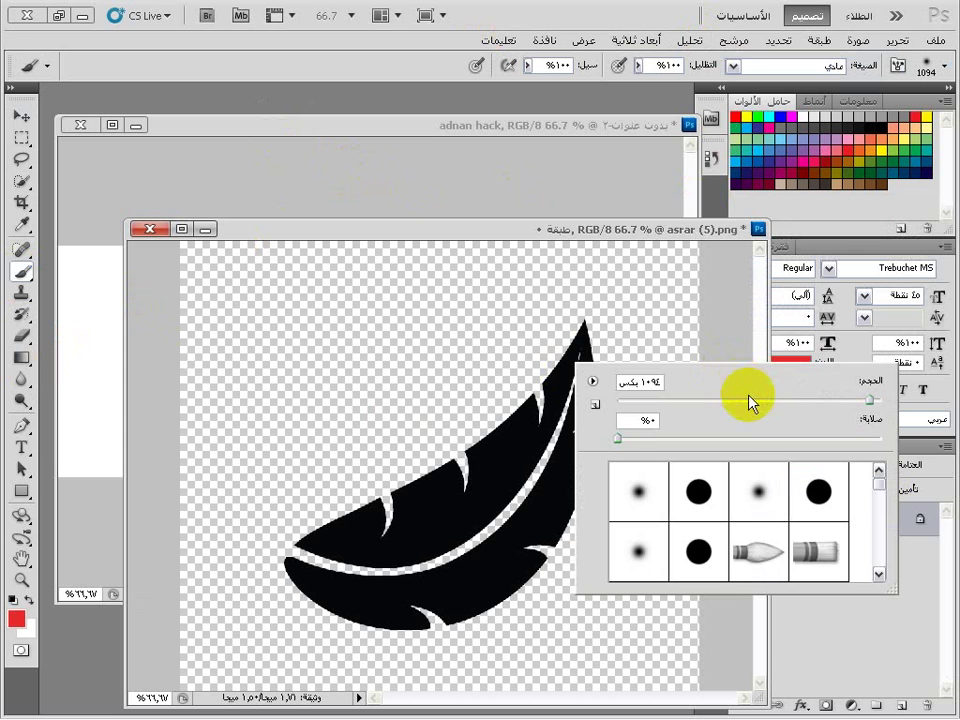
left_click_drag(742, 402, 743, 402)
mouse_move(506, 394)
left_mouse_down()
mouse_move(561, 356)
mouse_move(549, 374)
mouse_move(439, 355)
left_mouse_up()
mouse_move(654, 437)
left_mouse_down()
mouse_move(476, 440)
mouse_move(538, 438)
left_mouse_up()
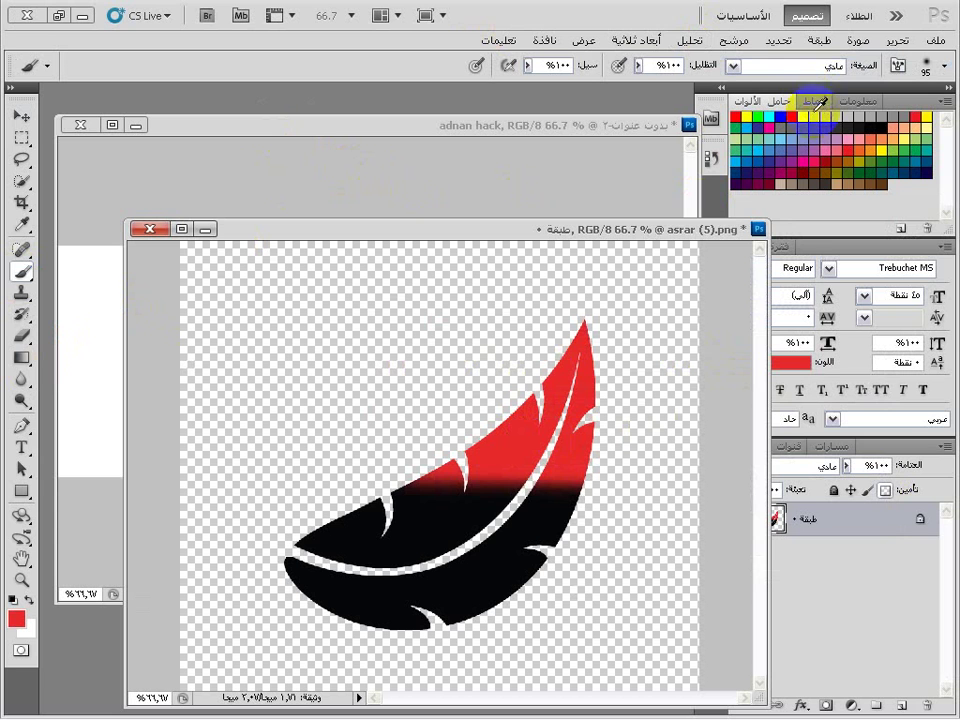
- Paint the feather's middle band in magenta, cover it with white, and paint the lower part near-black
left_click(791, 117)
mouse_move(435, 495)
left_mouse_down()
mouse_move(565, 505)
mouse_move(395, 500)
left_mouse_up()
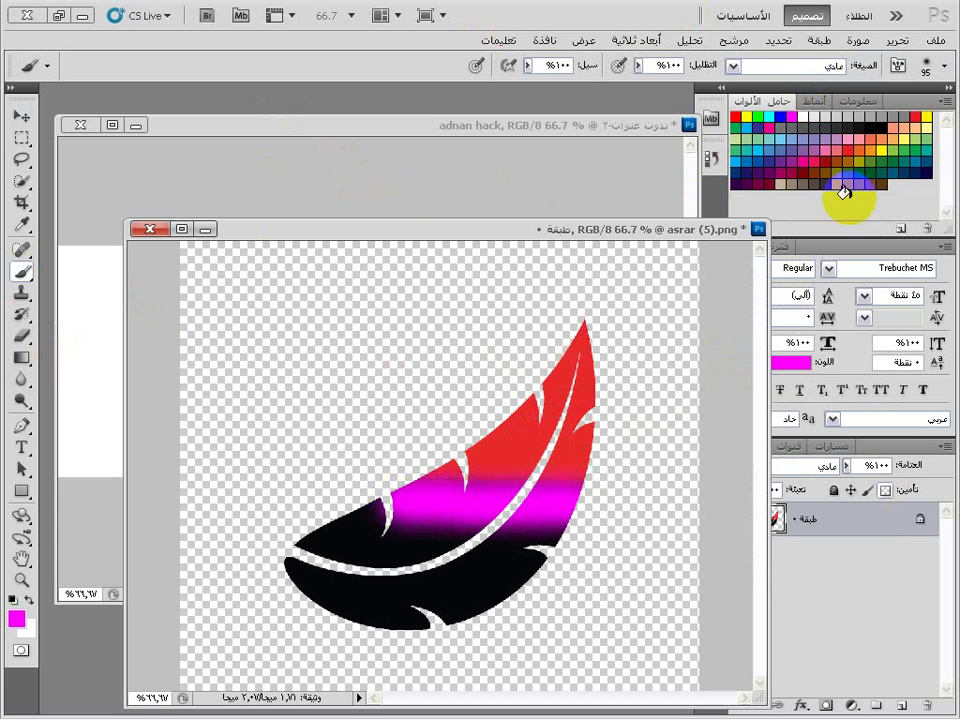
left_click(801, 117)
mouse_move(560, 498)
left_mouse_down()
mouse_move(408, 479)
mouse_move(588, 490)
mouse_move(408, 499)
mouse_move(595, 507)
mouse_move(621, 526)
mouse_move(466, 538)
mouse_move(459, 549)
mouse_move(341, 519)
mouse_move(529, 563)
mouse_move(497, 565)
left_mouse_up()
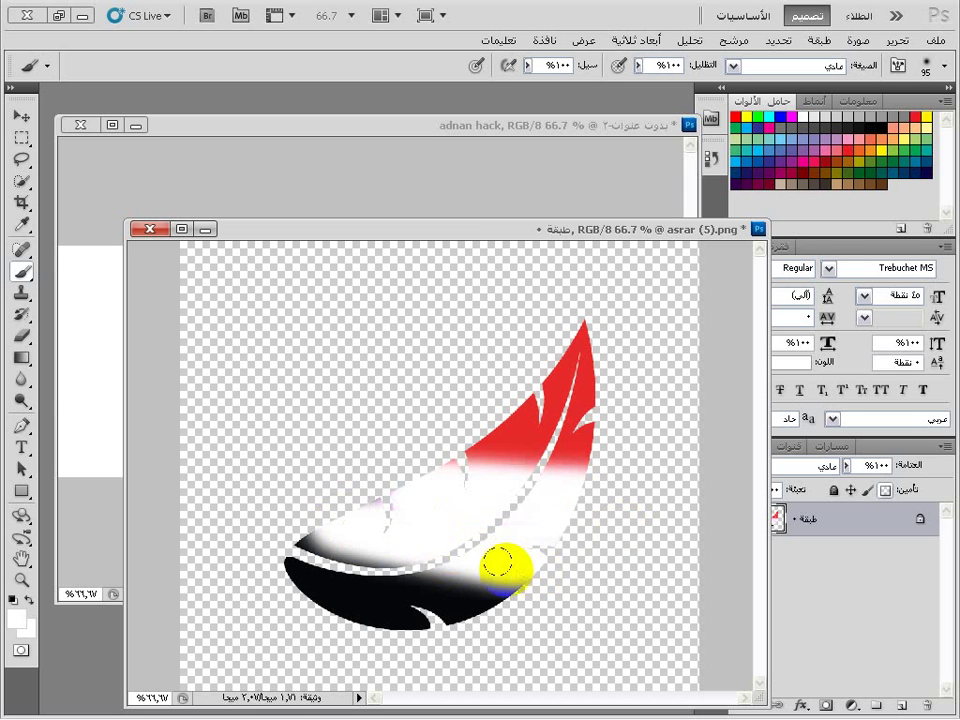
left_click(866, 112)
mouse_move(386, 508)
left_mouse_down()
mouse_move(382, 547)
mouse_move(346, 541)
mouse_move(495, 603)
mouse_move(296, 527)
mouse_move(419, 606)
mouse_move(281, 566)
mouse_move(485, 599)
mouse_move(350, 515)
mouse_move(463, 576)
left_mouse_up()
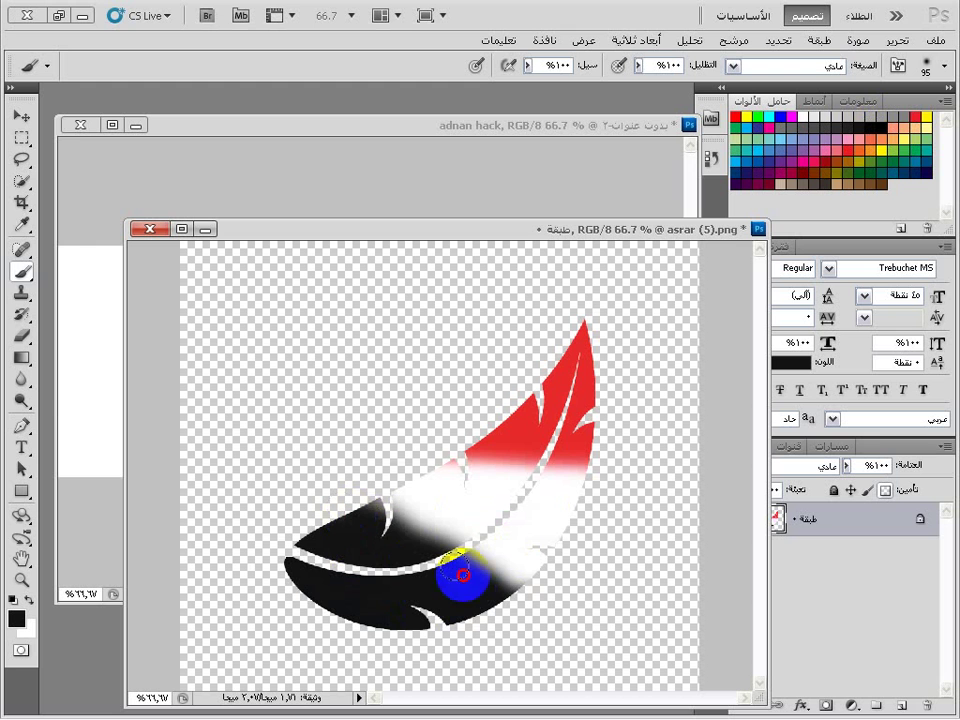
left_click(242, 154)
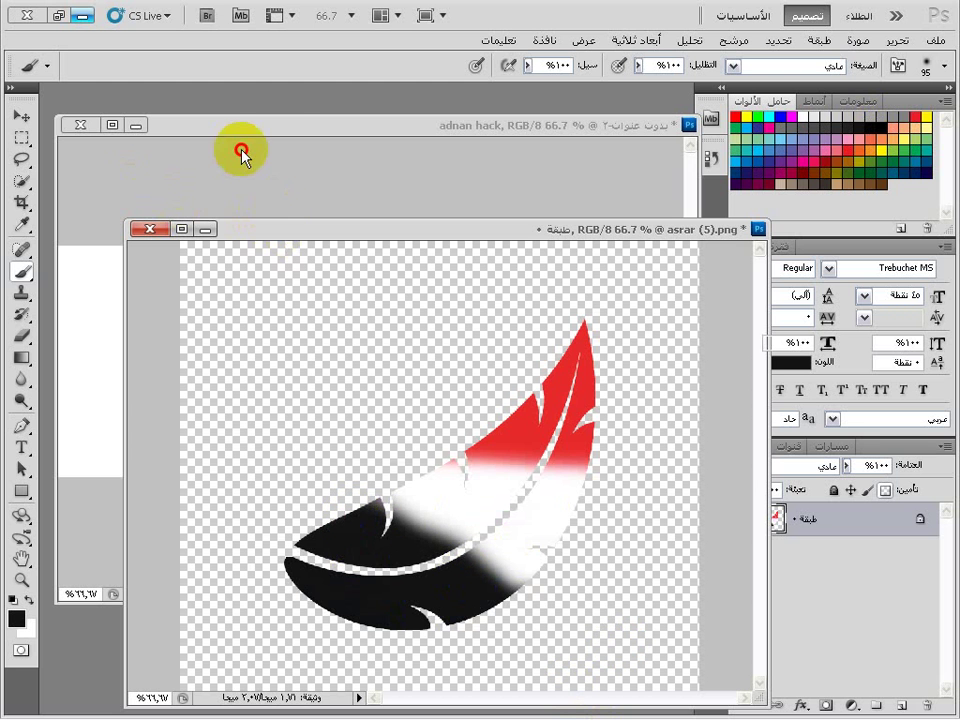
key("ctrl+Tab")
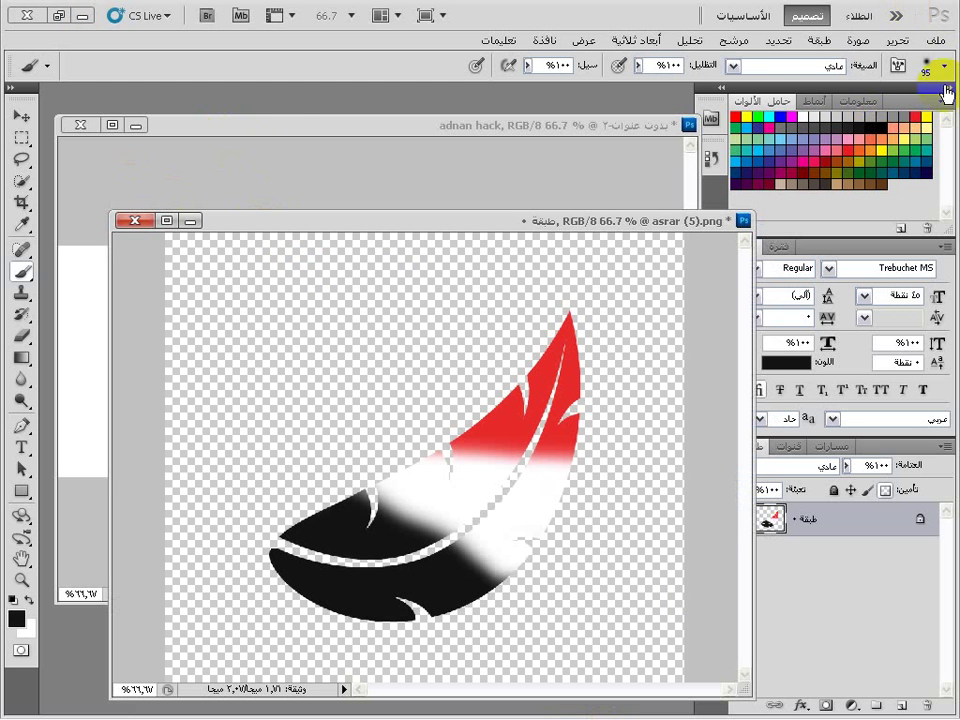
left_click(940, 42)
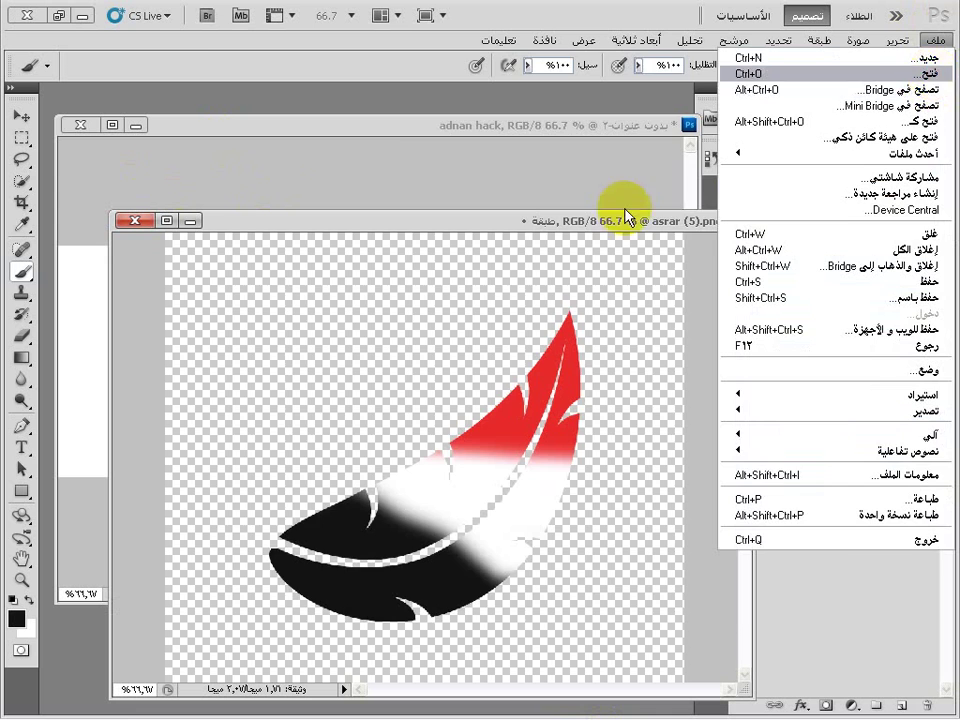
left_click(770, 72)
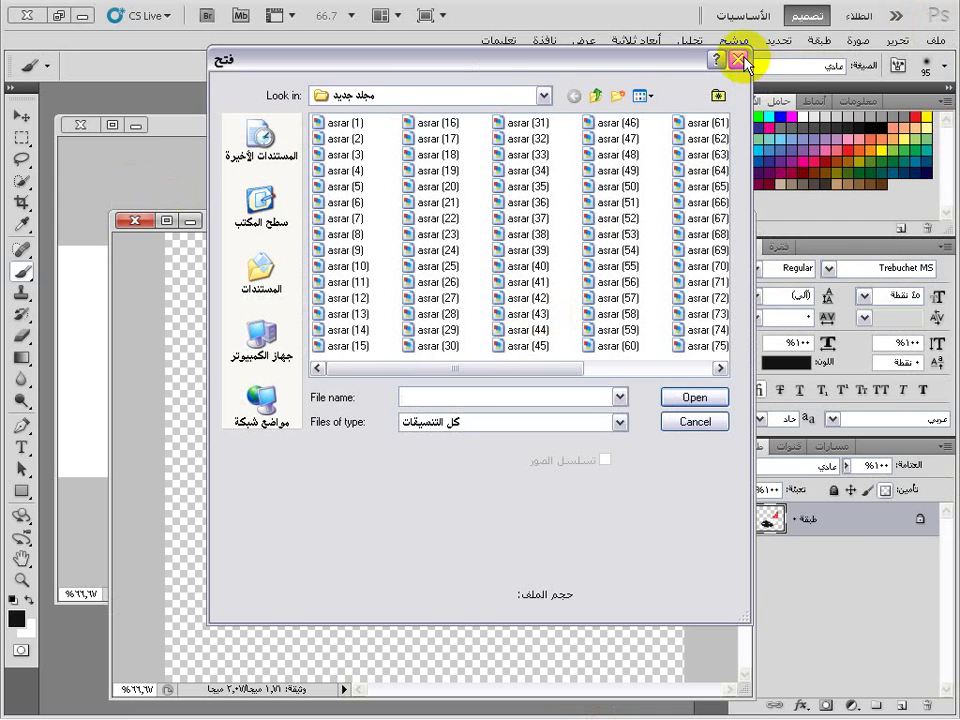
left_click(740, 60)
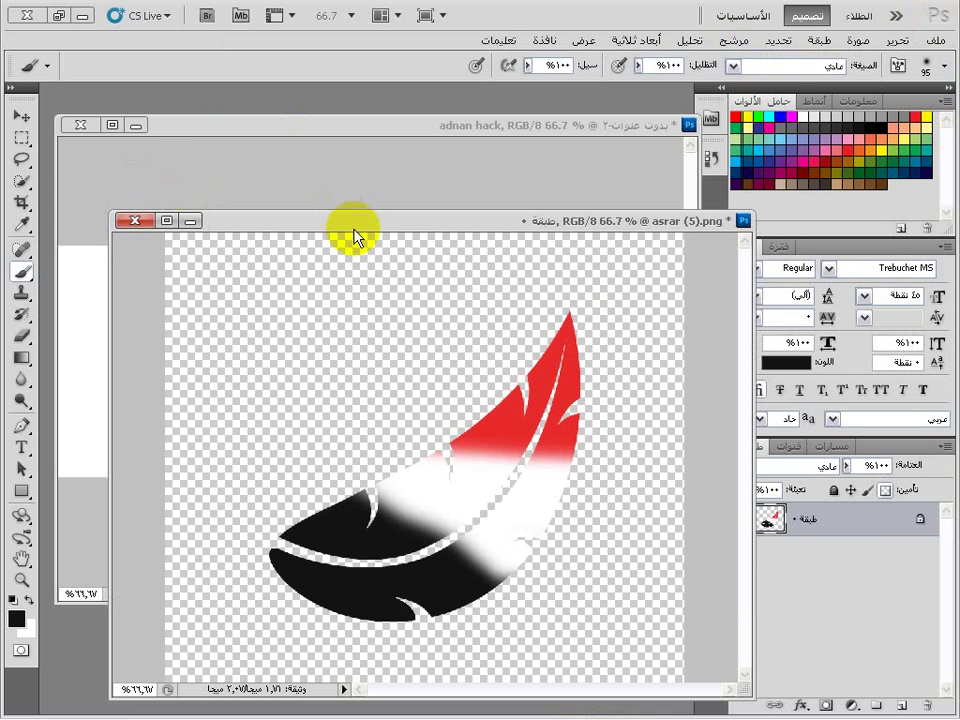
- Move the feather window down, turn on transform controls for the Move tool, and copy the painted feather into the cover document
left_click_drag(472, 214, 347, 368)
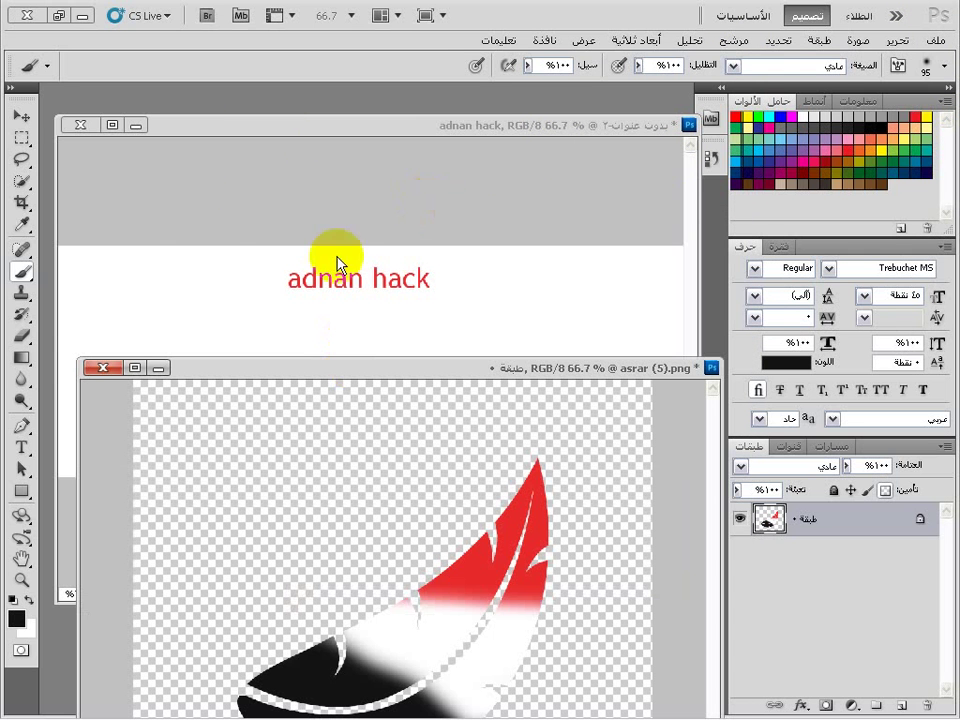
left_click(16, 112)
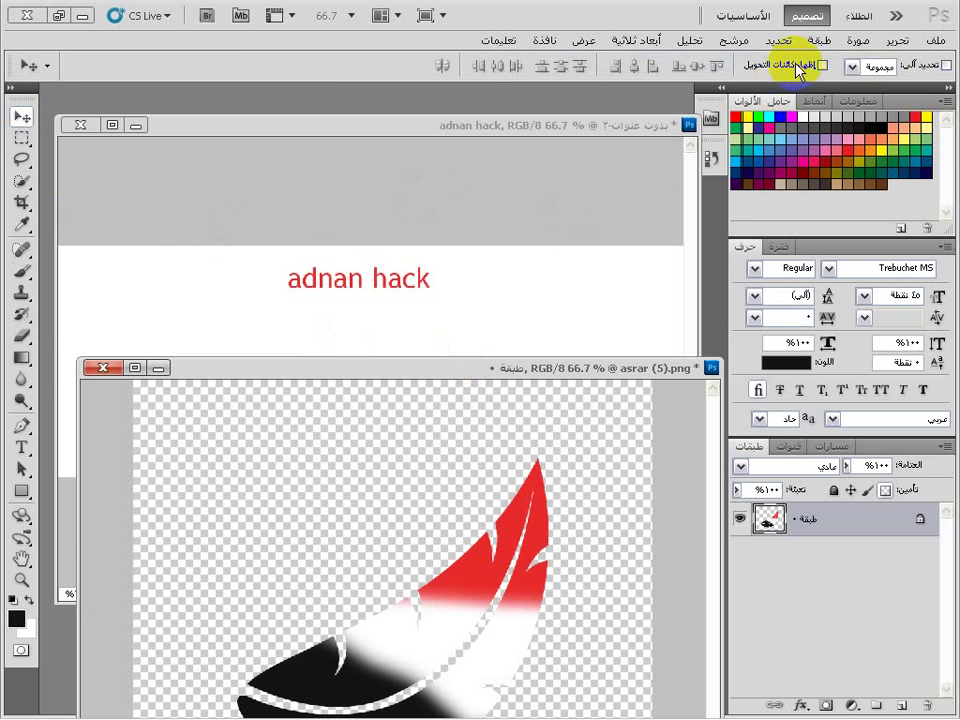
left_click(795, 67)
left_click_drag(619, 484, 467, 328)
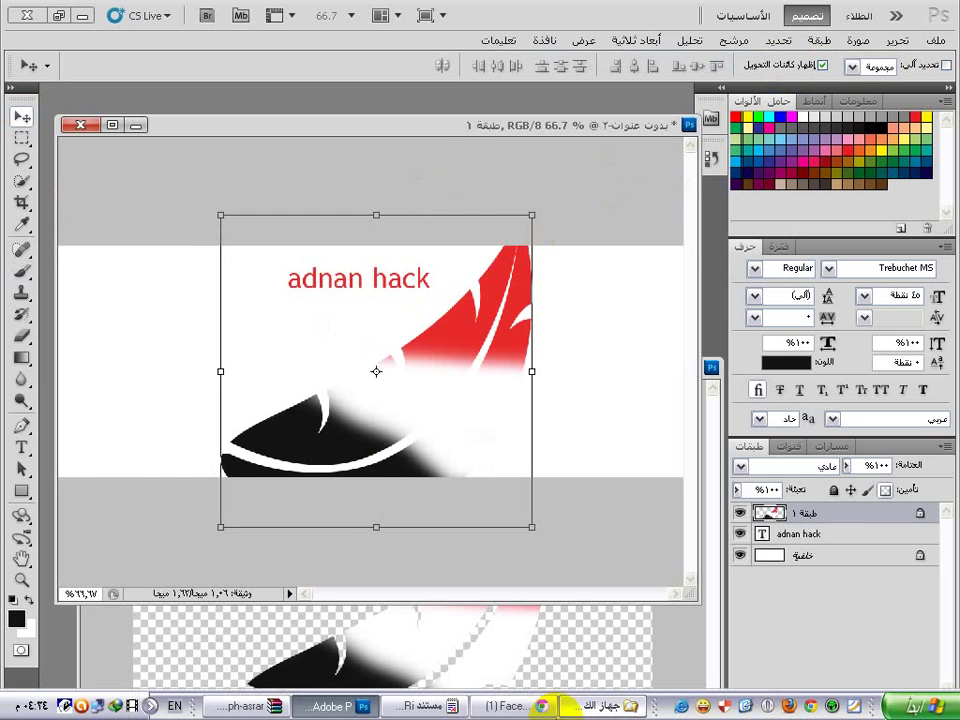
- Switch to the WordPad notes, add the line "نضغط اظهار كائنات التحويل", and return to Photoshop
left_click(405, 707)
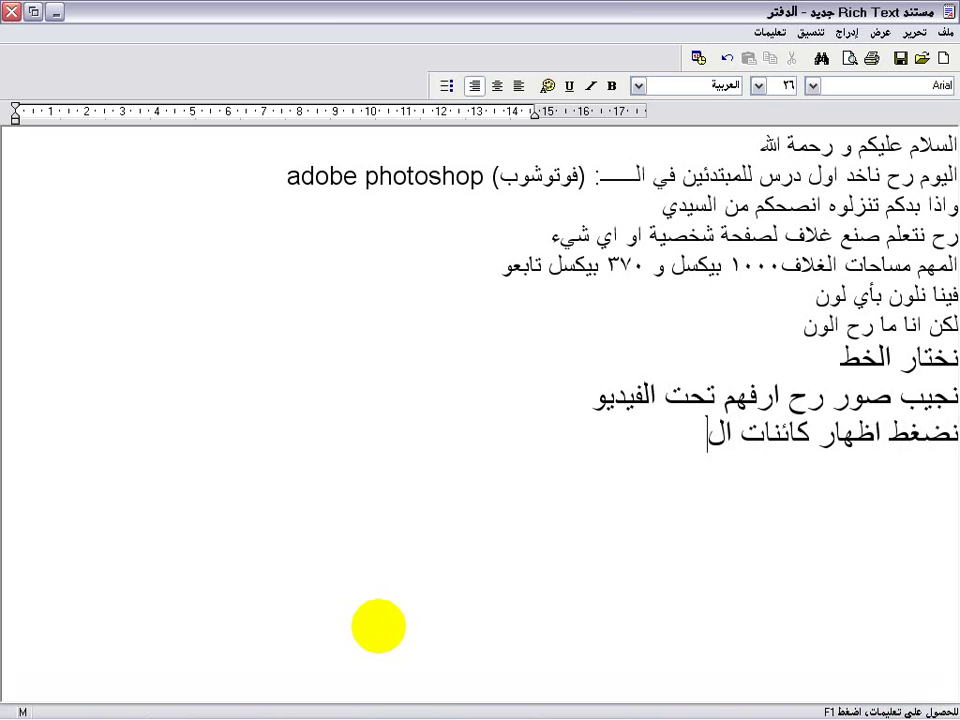
type("ل")
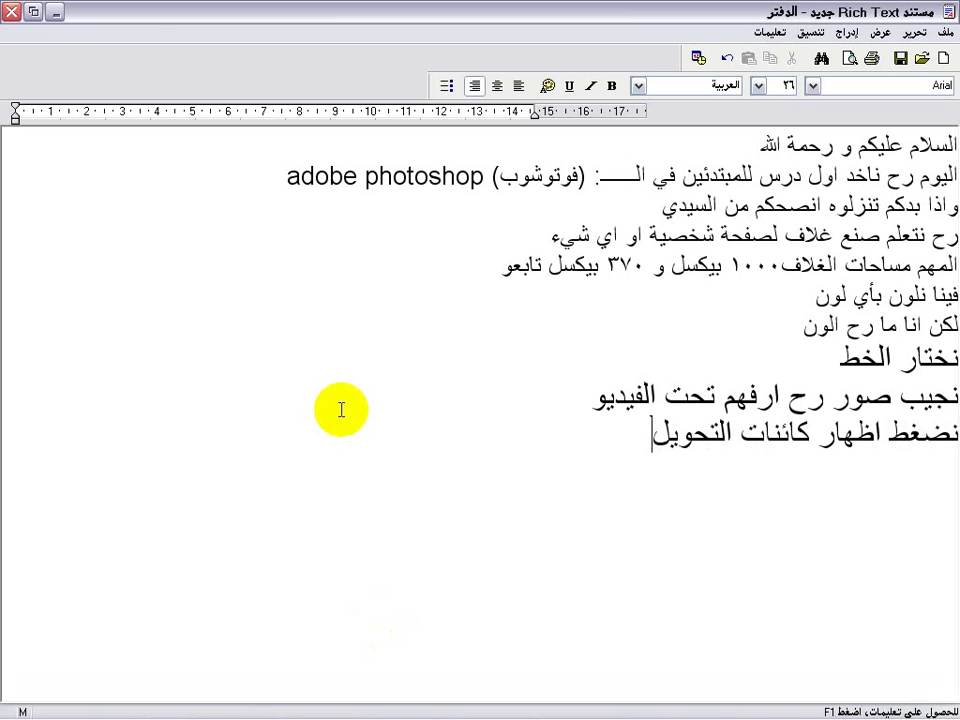
key("alt+Tab")
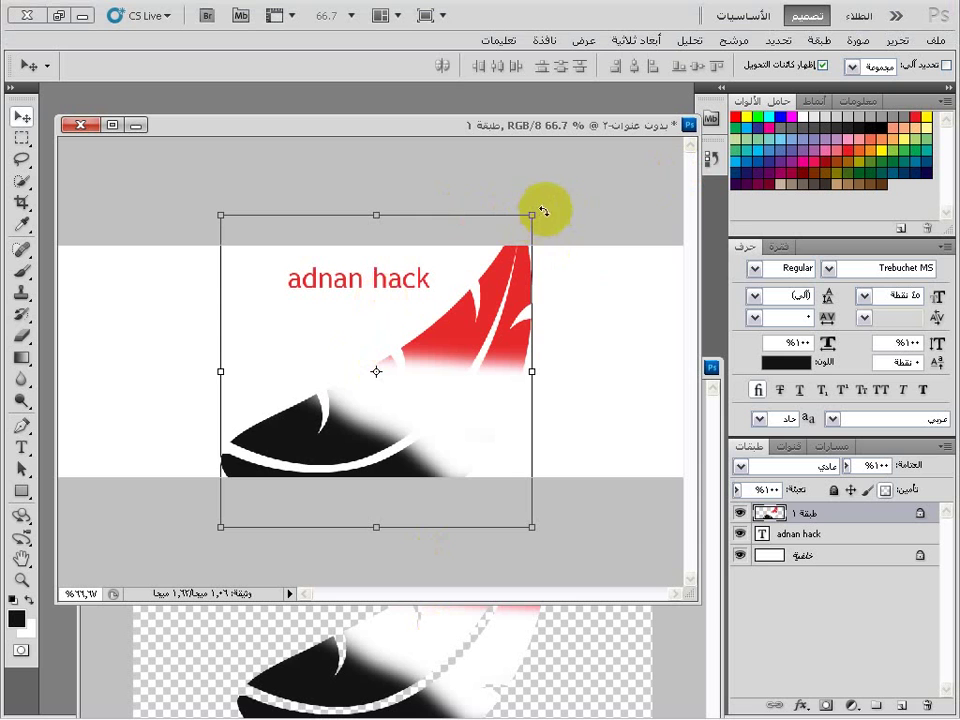
- Shrink the feather, rotate it about 152°, place it at the left end of the nickname text, and apply the transformation
left_click_drag(533, 214, 448, 330)
left_click_drag(341, 369, 587, 247)
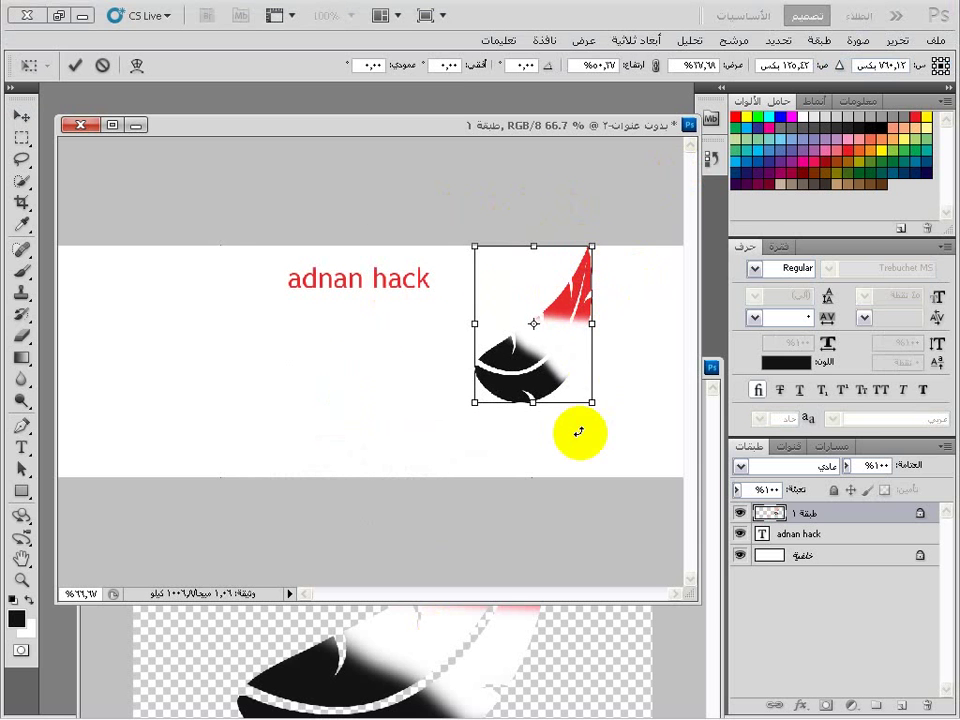
left_click_drag(590, 404, 521, 303)
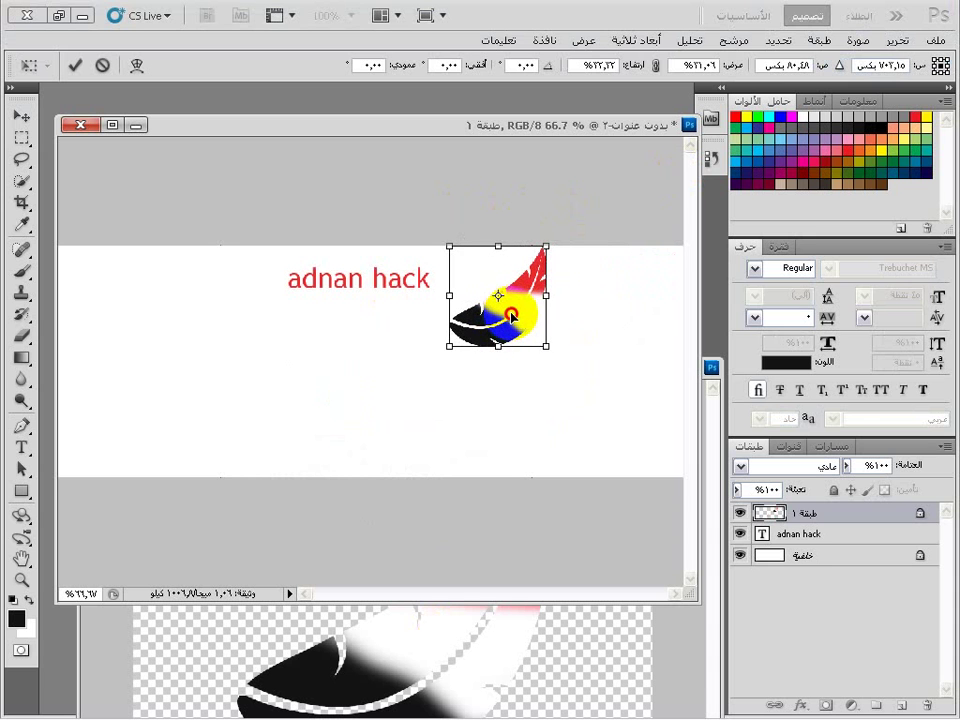
left_click_drag(546, 347, 314, 301)
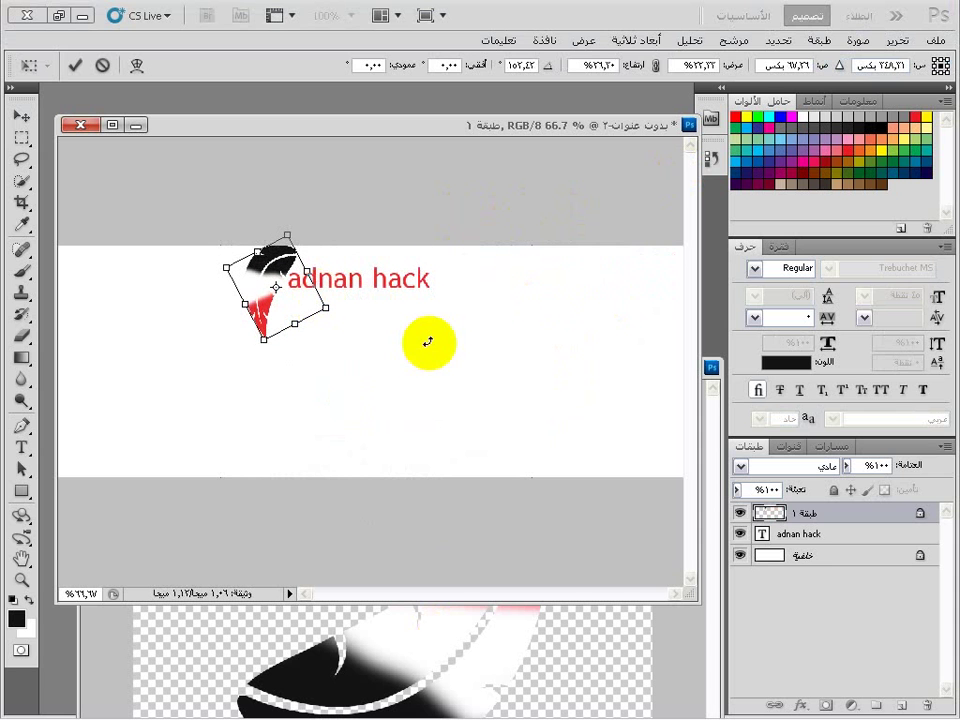
left_click(21, 118)
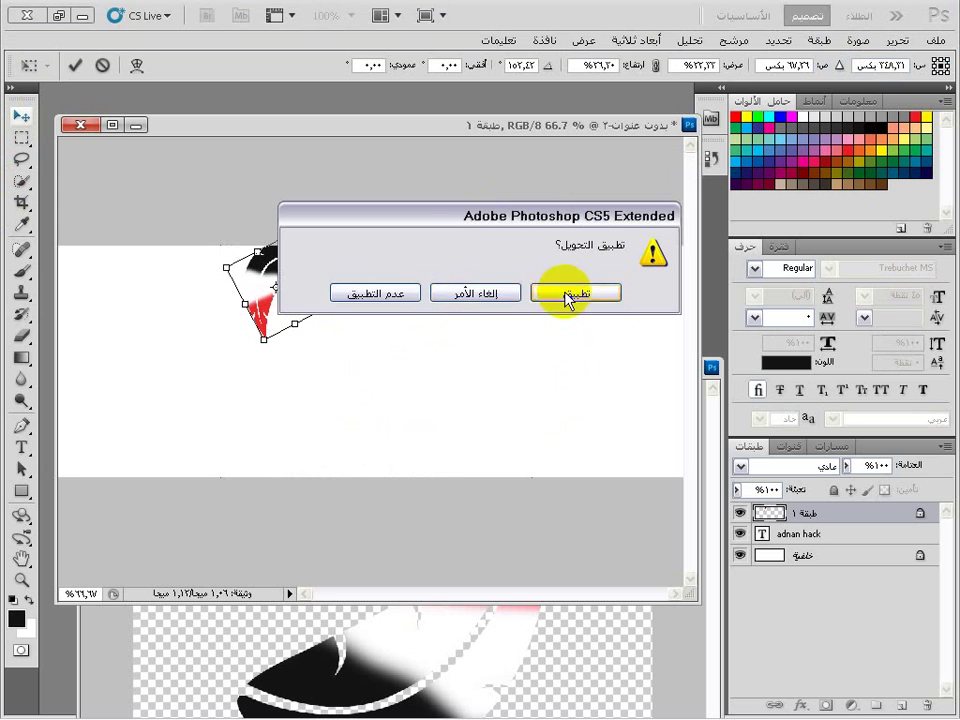
left_click(567, 293)
- Copy the painted feather into the cover again, shrink it, tilt it counter-clockwise at the nickname's right end, and apply the transformation
left_click_drag(489, 643, 584, 273)
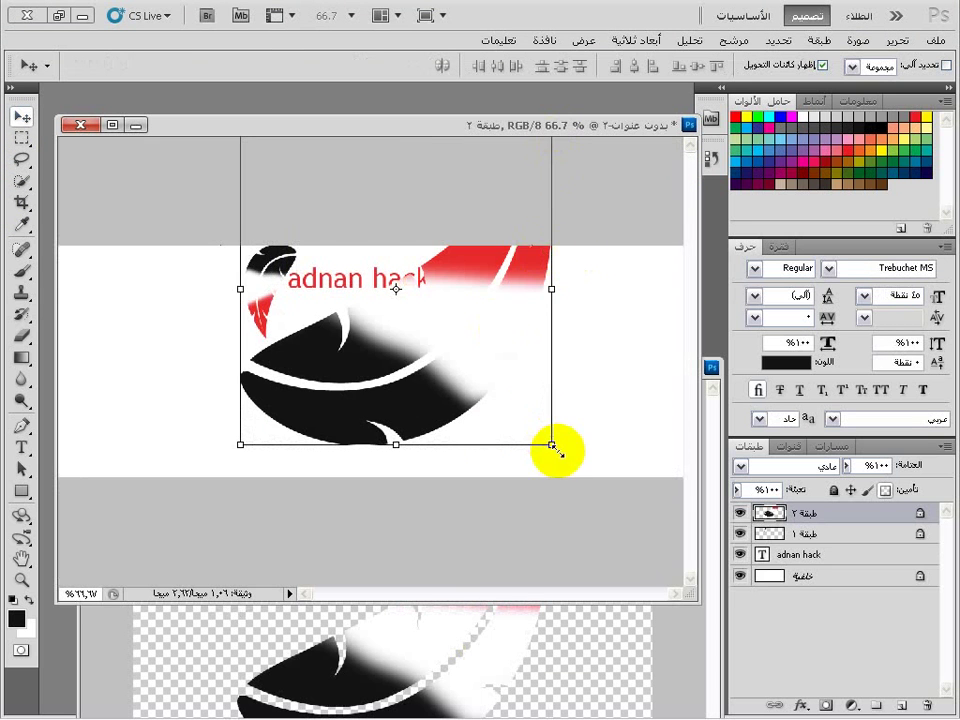
left_click_drag(551, 444, 516, 497)
left_click_drag(537, 349, 426, 448)
left_click_drag(406, 489, 451, 412)
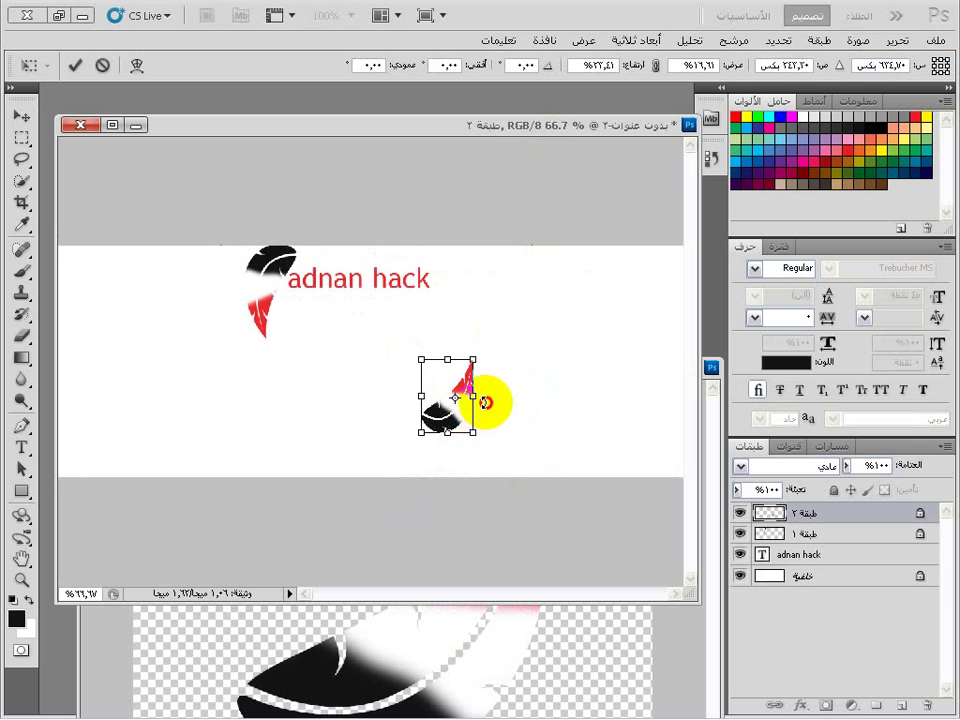
left_click_drag(485, 402, 445, 357)
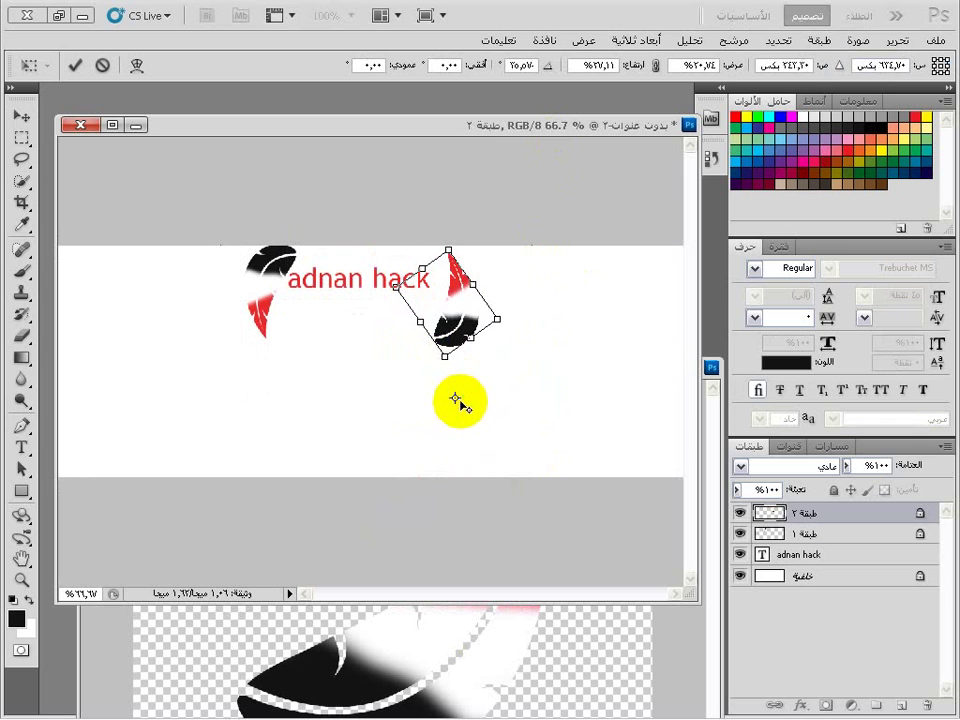
left_click_drag(458, 400, 454, 294)
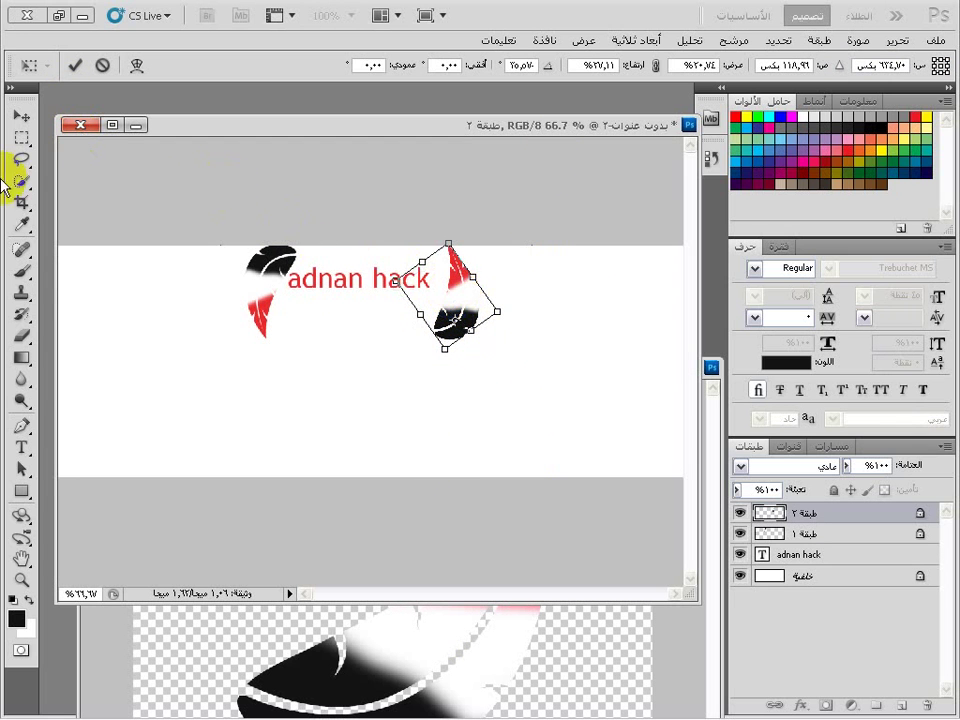
left_click(22, 125)
left_click(575, 292)
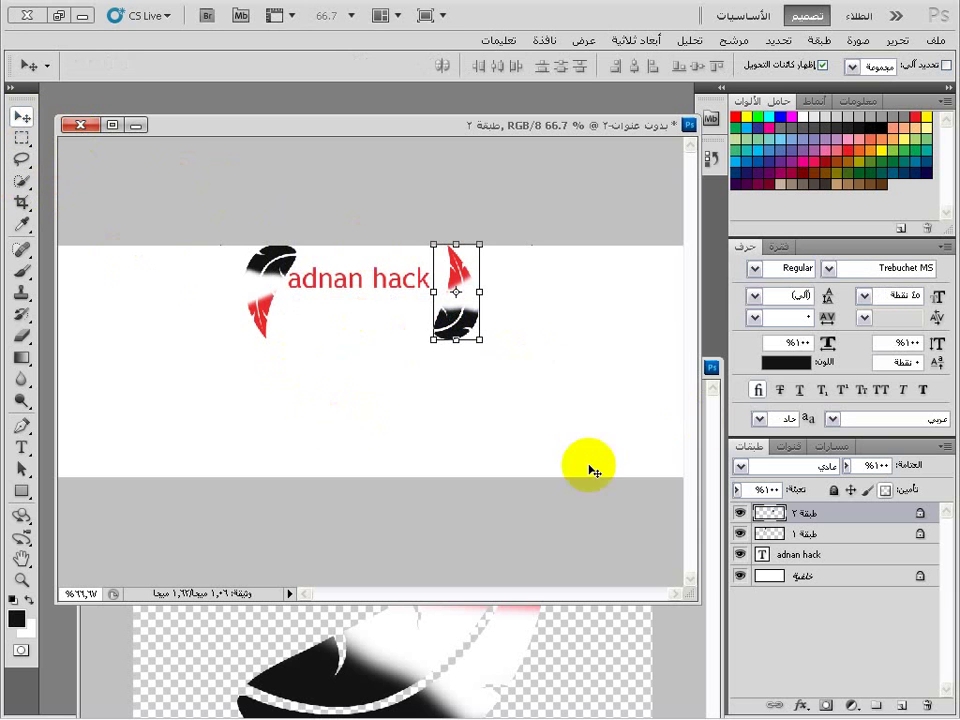
- Close the feather image asrar (5).png without saving its changes
left_click(380, 625)
left_click(106, 367)
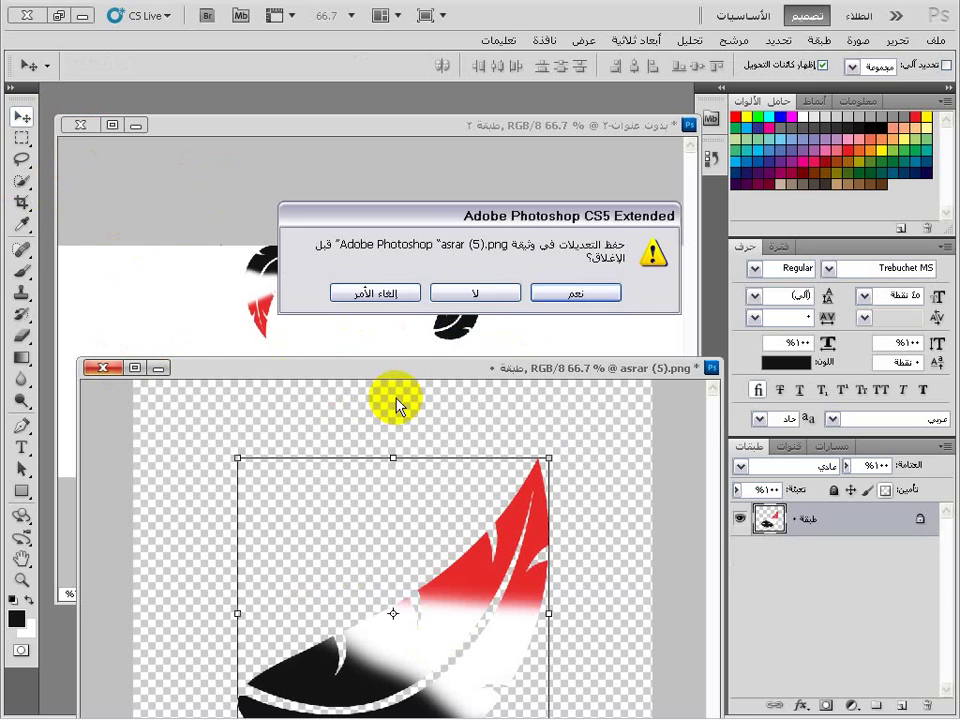
left_click(476, 292)
- Minimize Photoshop and the asrar-m.rar window, create a second new folder on the desktop, and open it
left_click(85, 18)
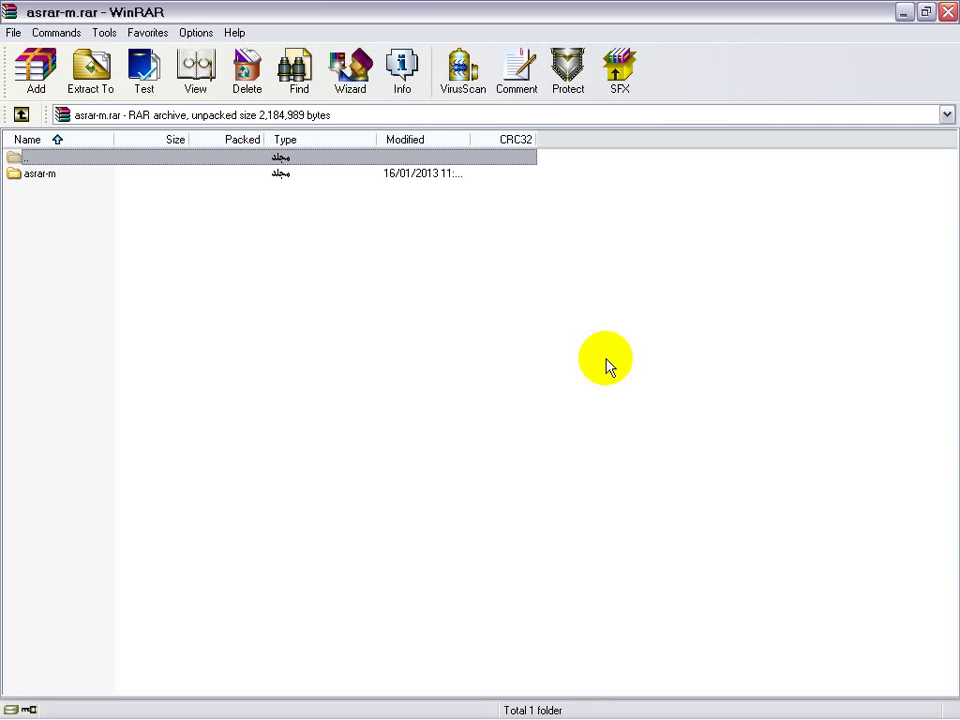
left_click(257, 163)
left_click(258, 176)
left_click(903, 13)
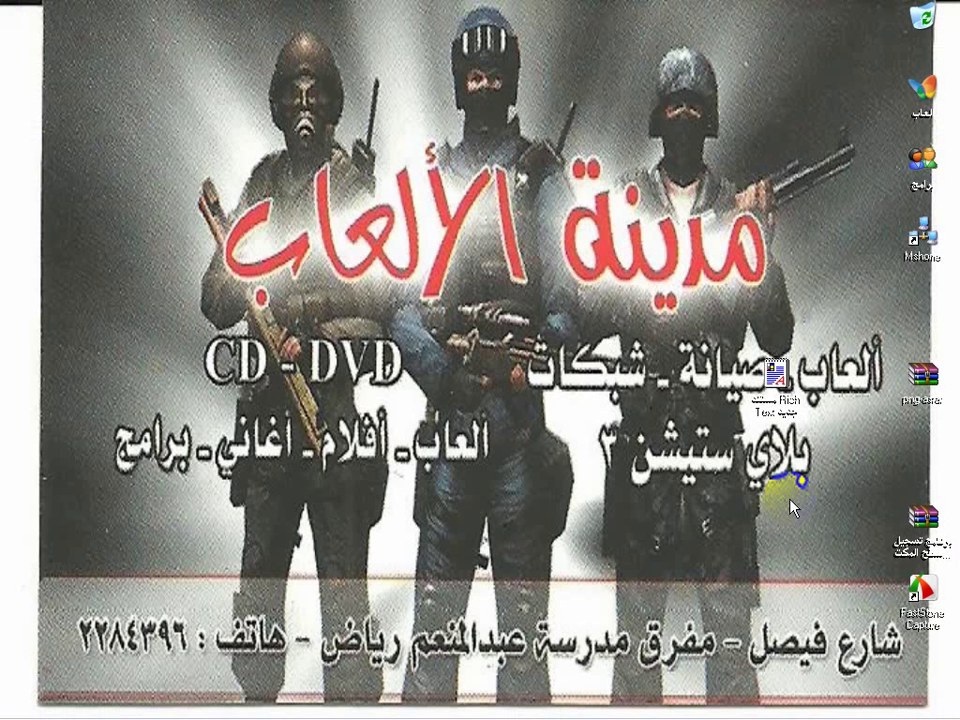
right_click(857, 502)
mouse_move(830, 628)
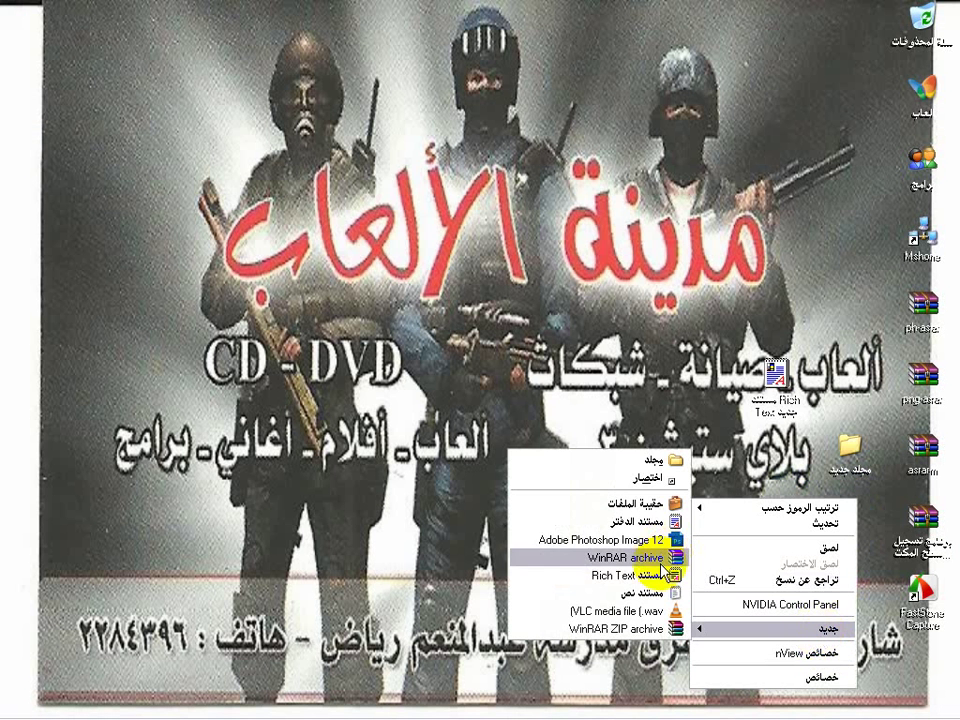
left_click(648, 459)
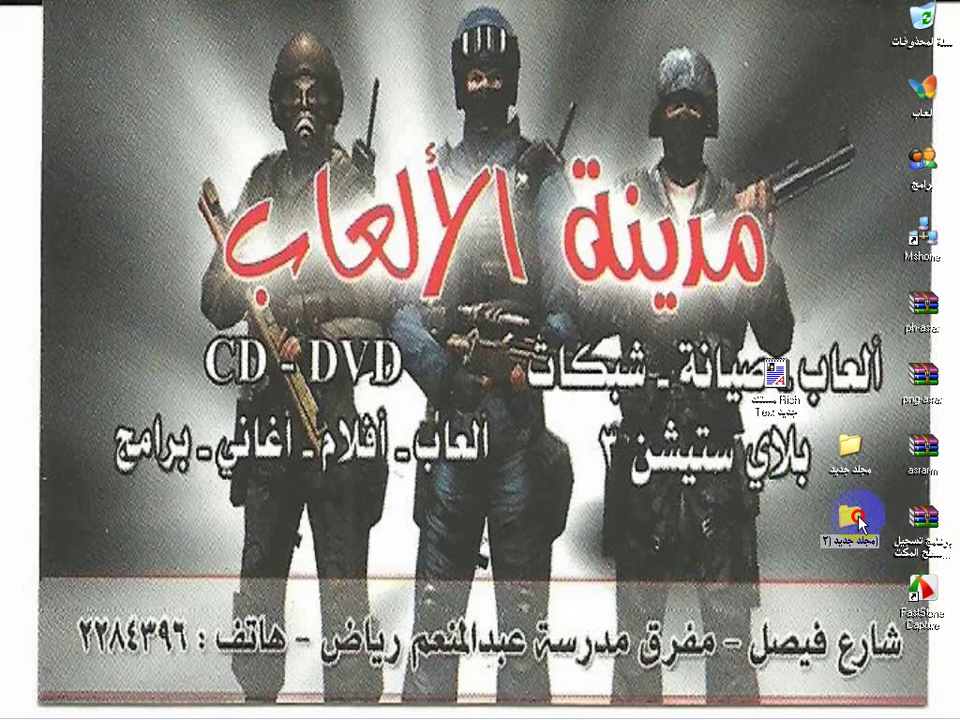
left_click(858, 518)
double_click(849, 515)
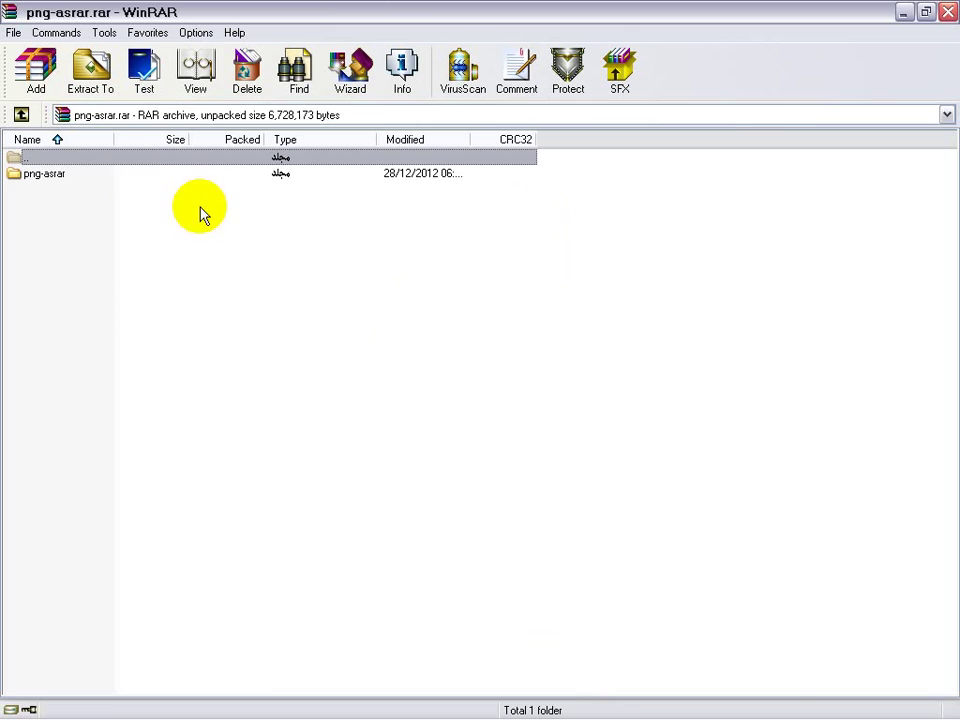
- Extract all the PNG images from the png-asrar folder of png-asrar.rar into the new folder and minimize its window
left_click(252, 174)
double_click(252, 174)
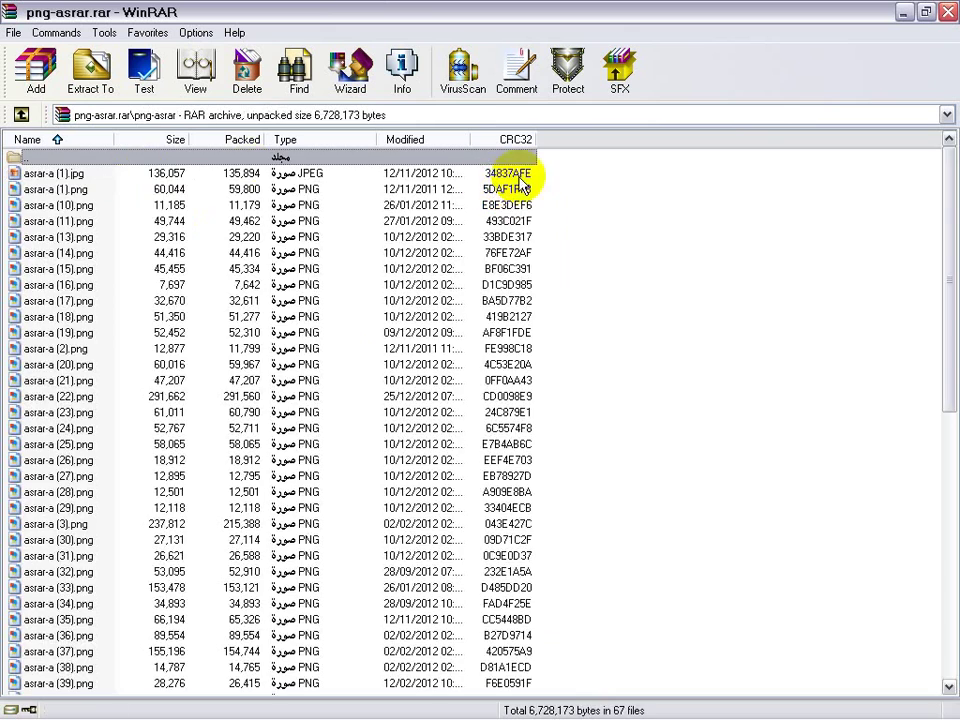
left_click_drag(553, 176, 481, 714)
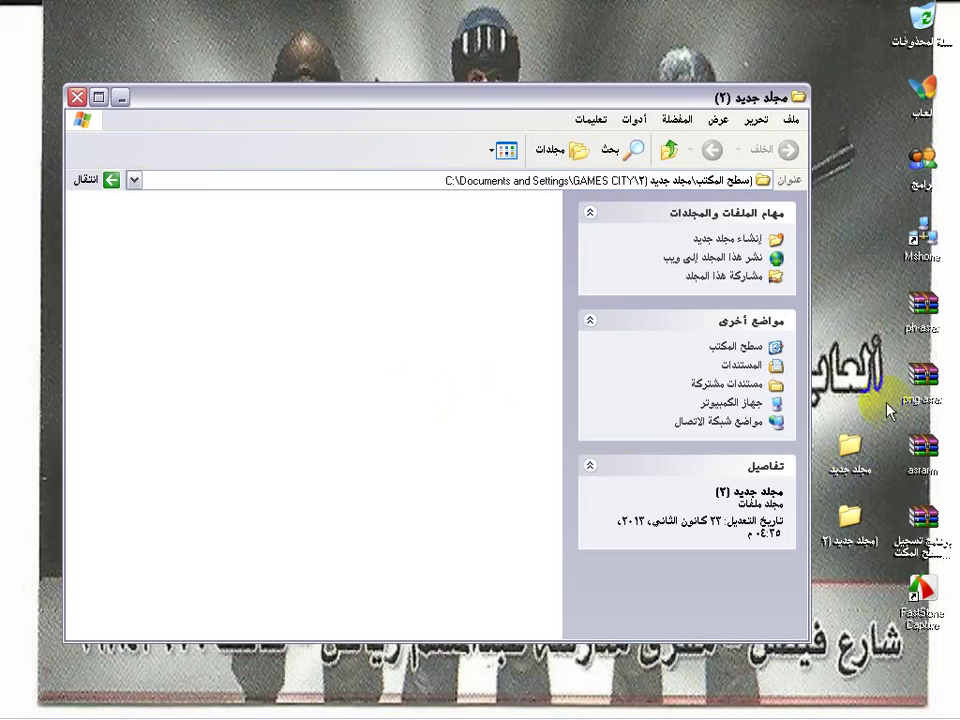
double_click(901, 390)
double_click(426, 176)
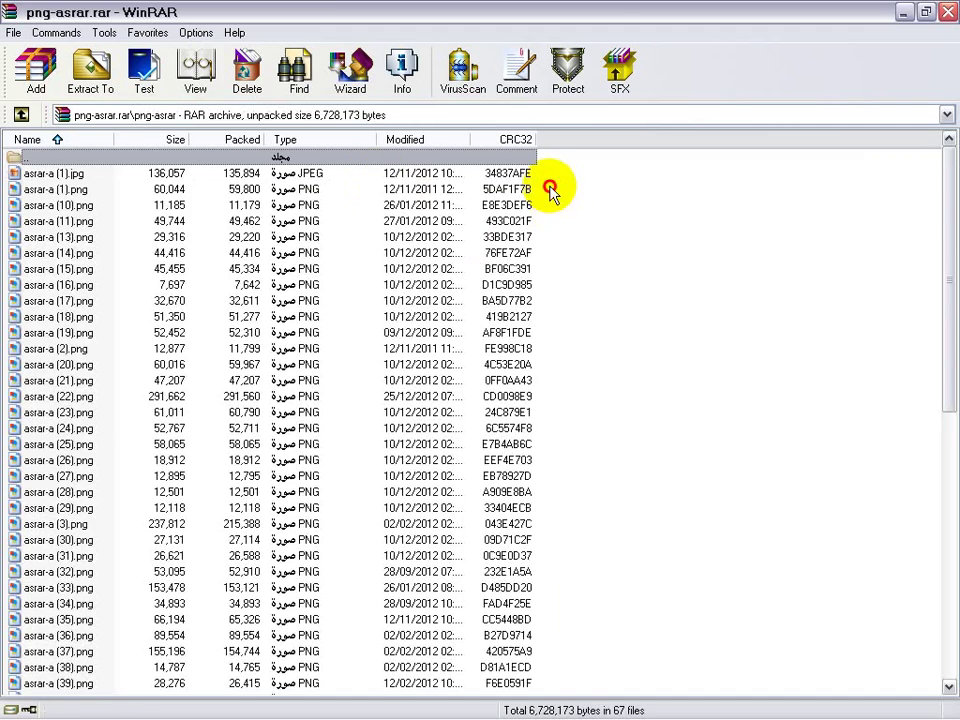
left_click_drag(551, 192, 231, 714)
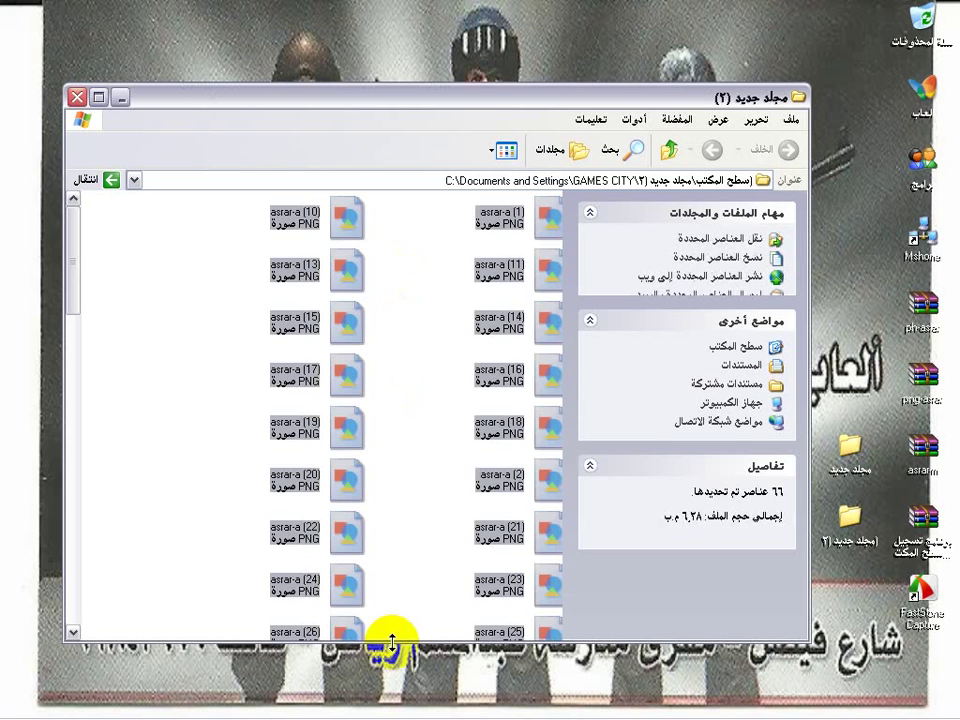
left_click(144, 332)
left_click(120, 97)
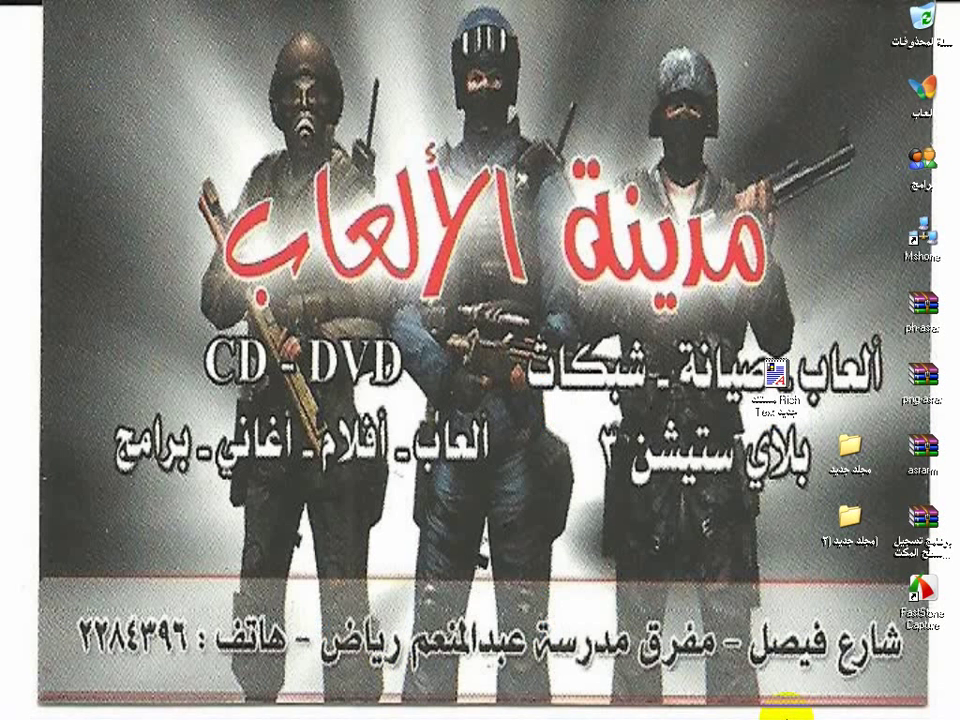
- Switch to the WordPad notes, add the line "صور اخر", and return to Photoshop
mouse_move(795, 714)
left_click(415, 706)
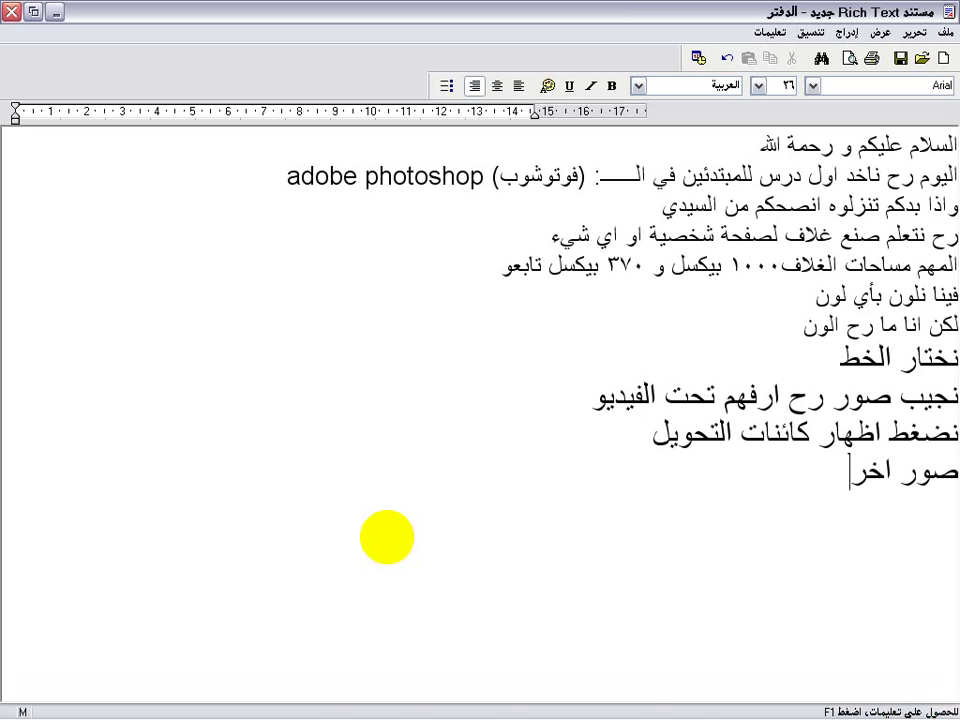
left_click(57, 12)
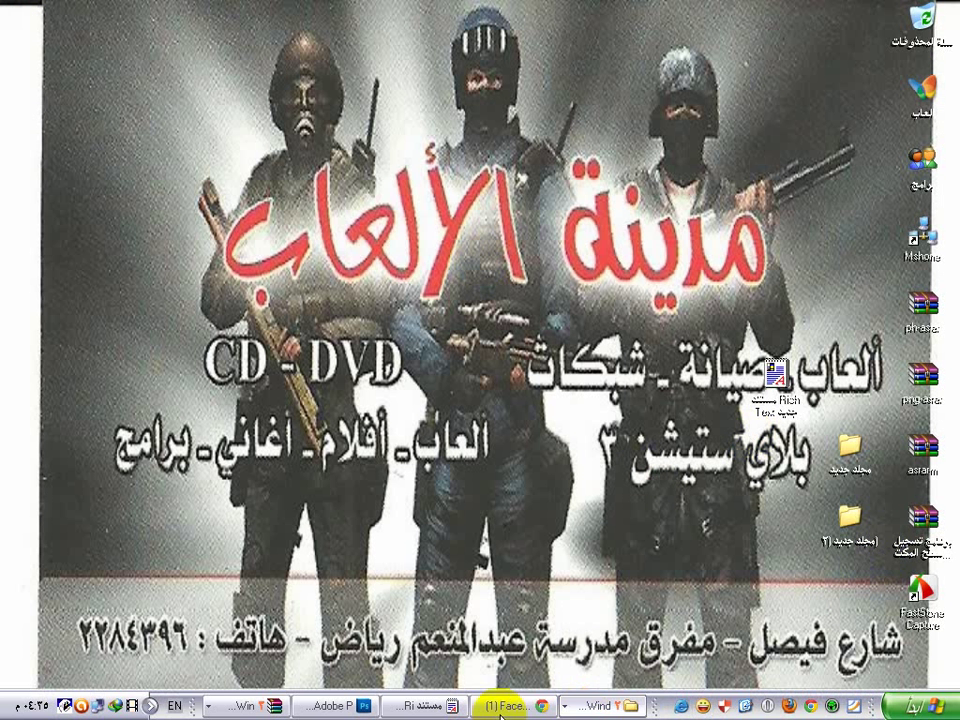
left_click(535, 708)
left_click(535, 708)
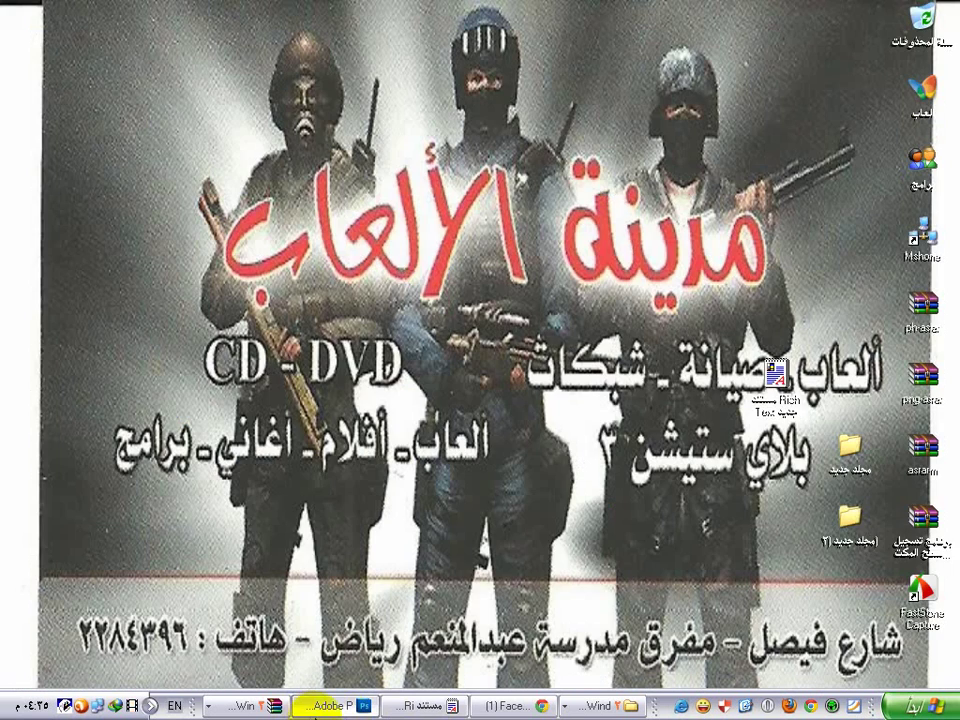
left_click(345, 706)
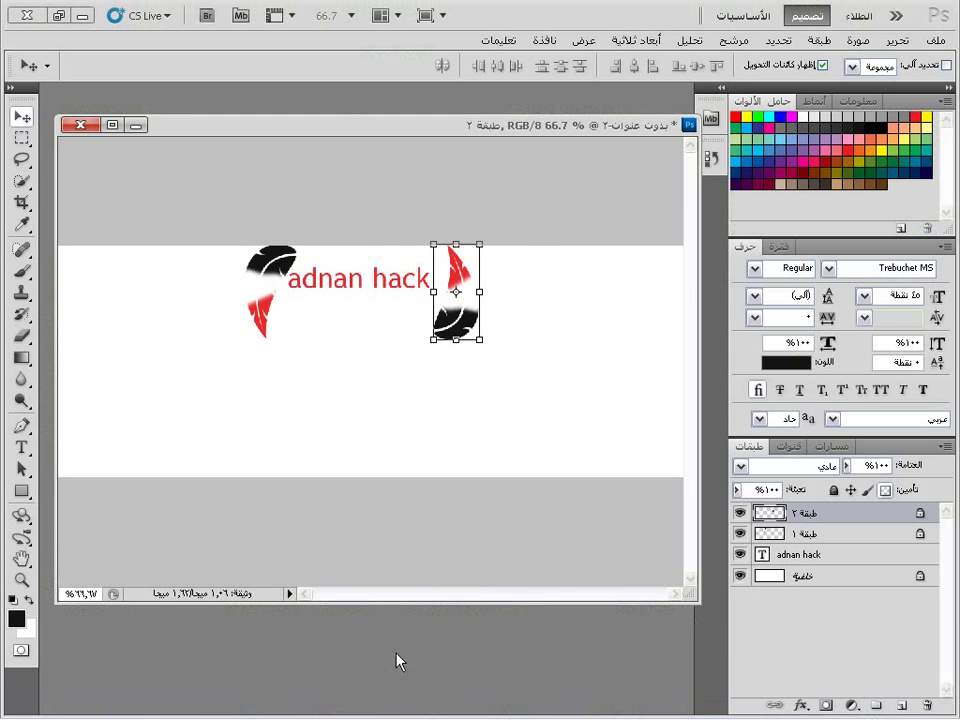
- Show the desktop folder "مجلد جديد (٢)" as thumbnails and open the red calligraphy image asrar-a (8)
key("ctrl+o")
left_click(739, 60)
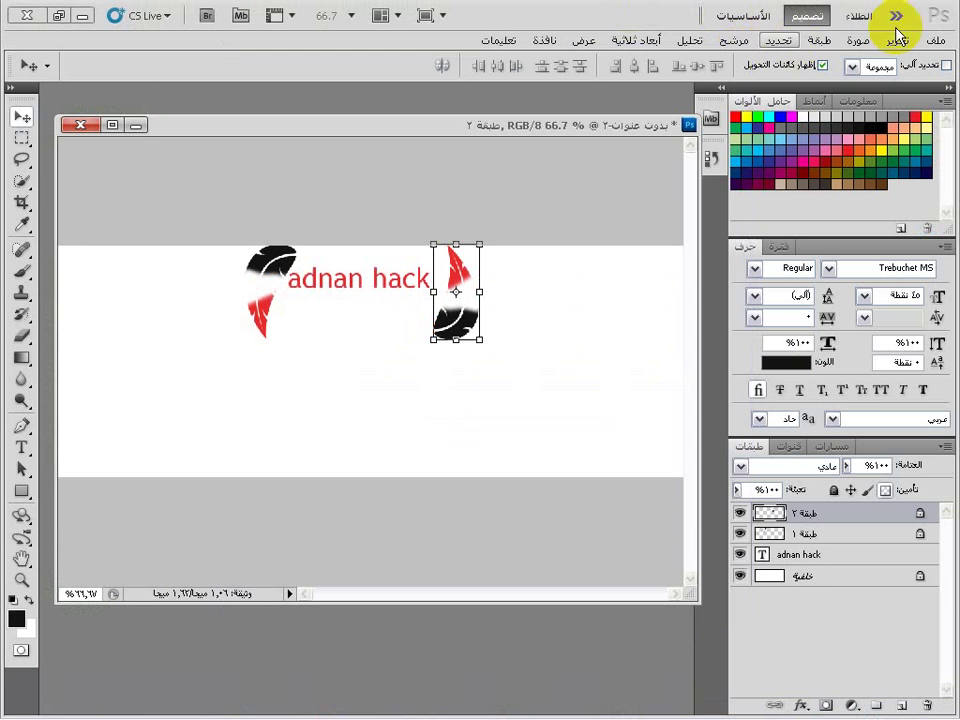
left_click(936, 40)
left_click(900, 64)
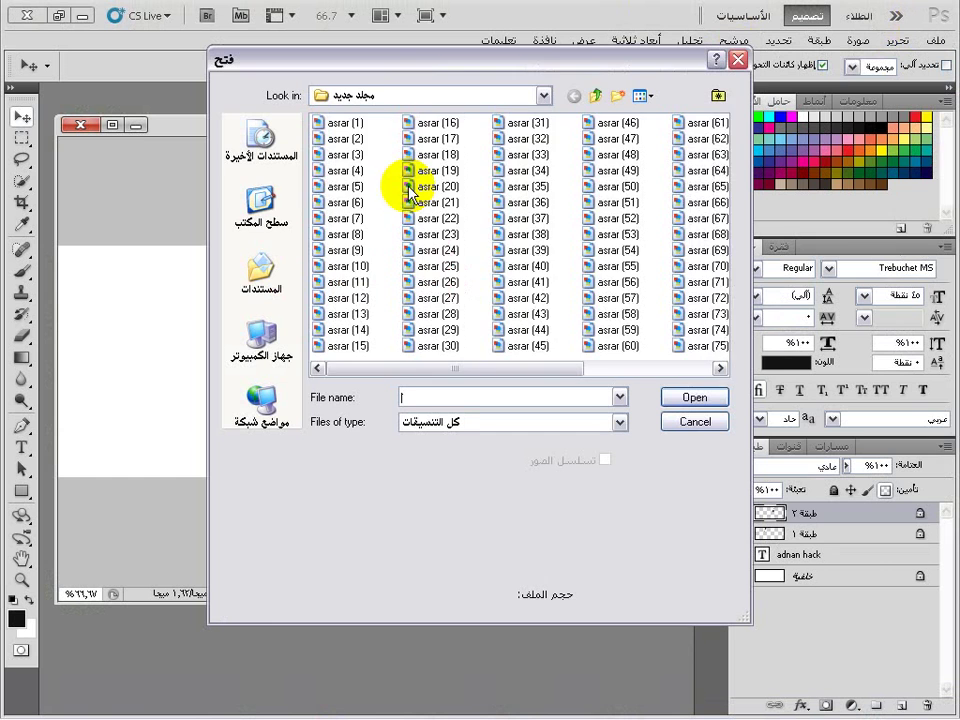
left_click(282, 205)
double_click(333, 234)
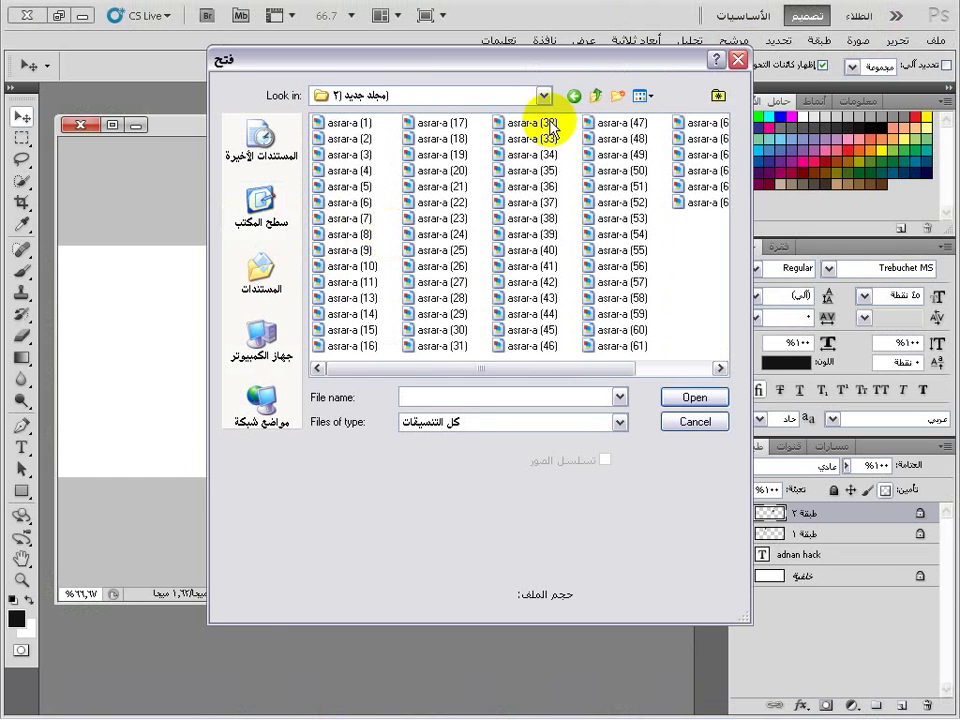
left_click(645, 97)
left_click(660, 112)
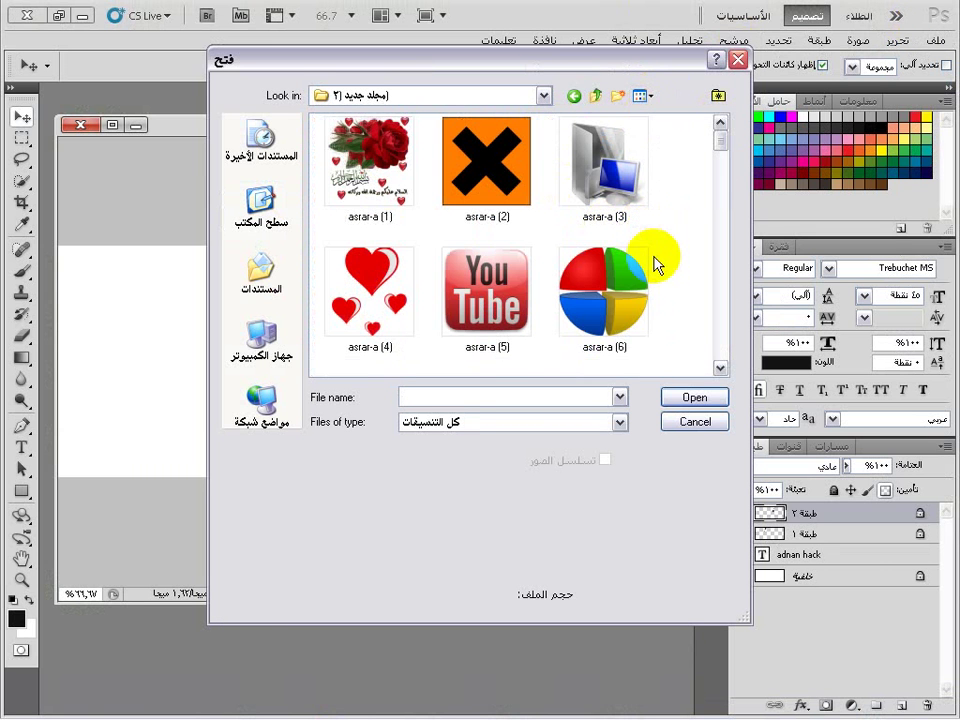
scroll(615, 268, "down", 2)
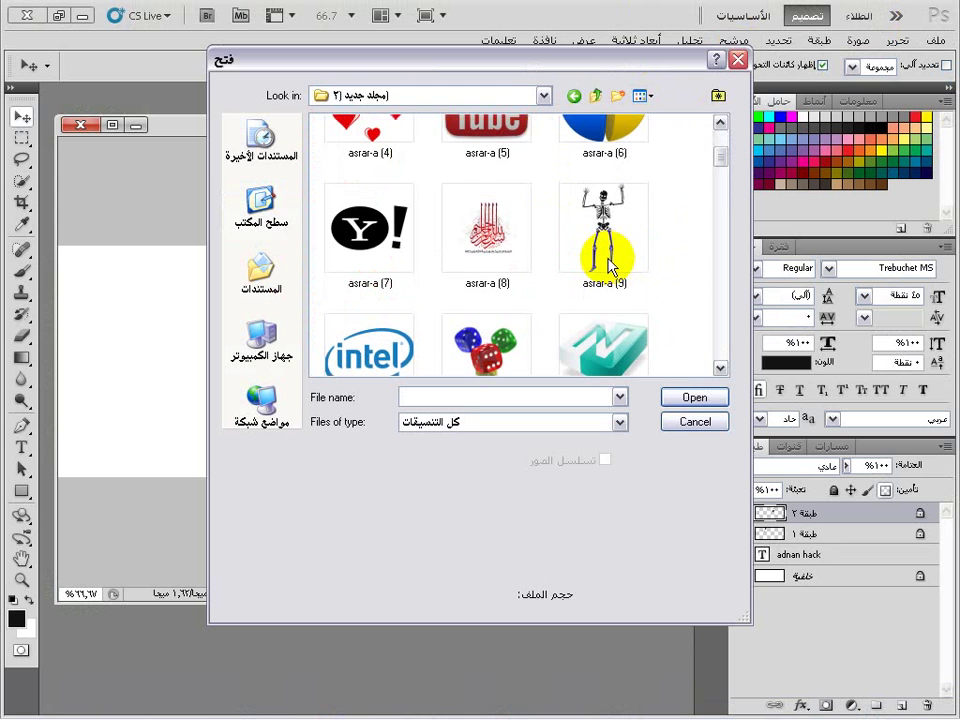
left_click(492, 262)
double_click(492, 262)
- Move the calligraphy image's window down and erase the black greeting line under the calligraphy with a 13 px eraser
left_click_drag(420, 139, 617, 355)
left_click_drag(632, 284, 500, 206)
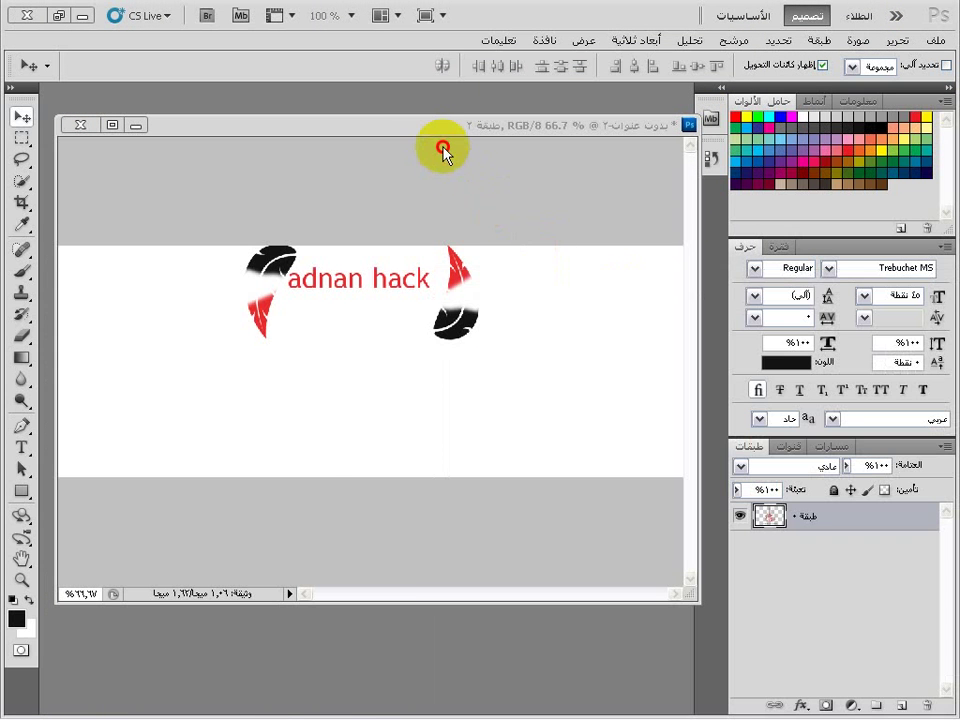
key("ctrl+Tab")
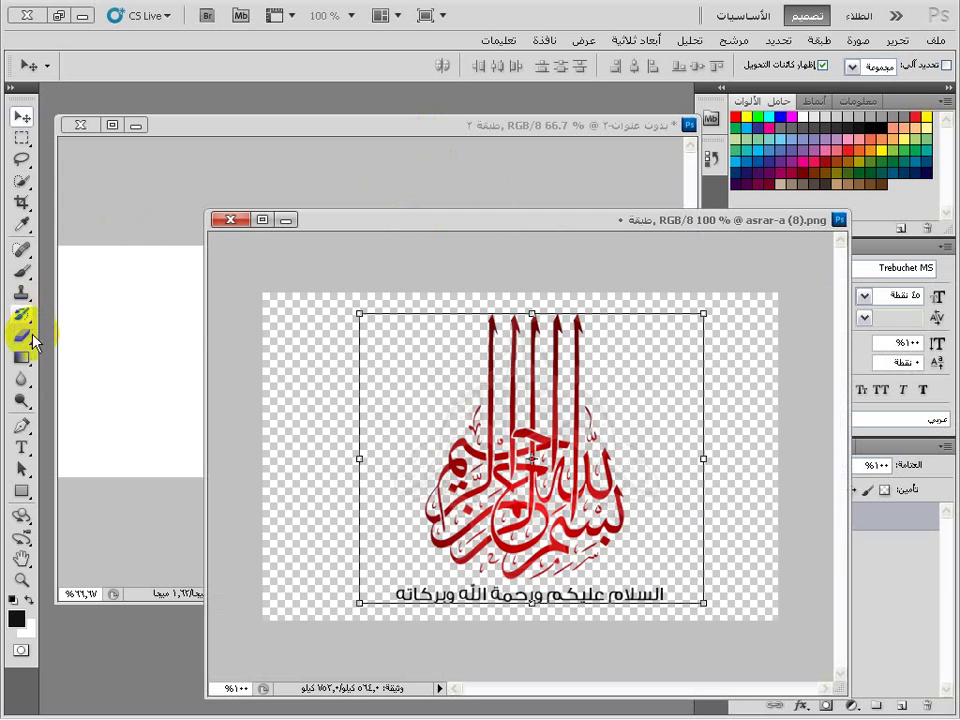
left_click(30, 337)
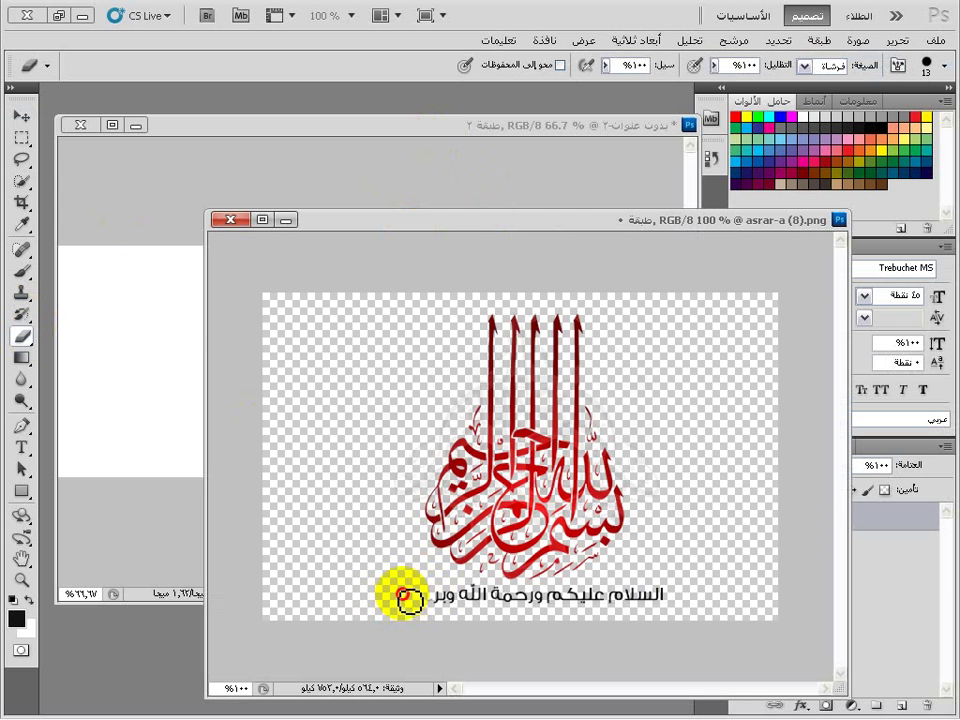
mouse_move(409, 599)
left_mouse_down()
mouse_move(550, 603)
mouse_move(537, 603)
mouse_move(609, 592)
mouse_move(647, 598)
mouse_move(632, 604)
mouse_move(676, 601)
left_mouse_up()
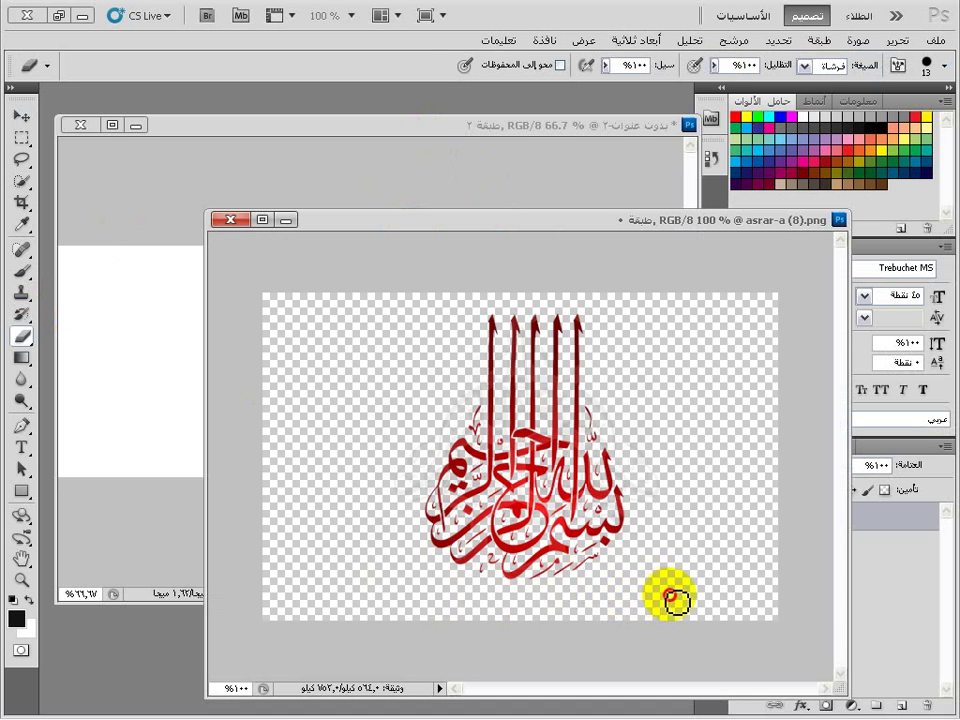
- Copy the calligraphy into the cover document, shrink it to about 49% width, and place it in the cover's upper-right corner
left_click(12, 118)
left_click_drag(654, 471, 193, 343)
left_click_drag(507, 387, 643, 317)
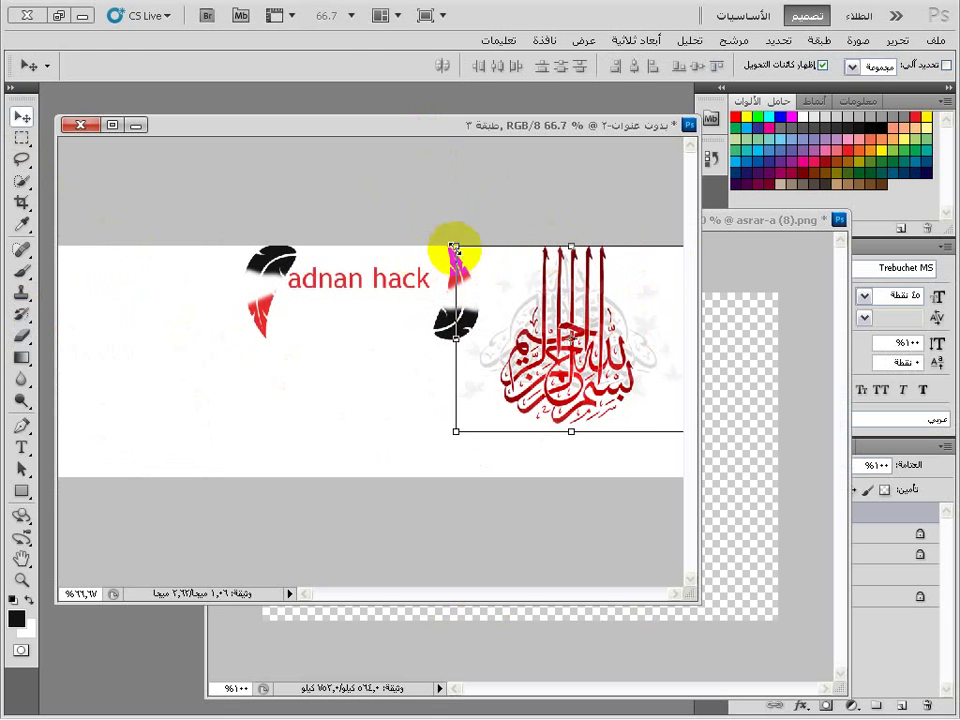
left_click_drag(456, 247, 571, 326)
left_click_drag(628, 380, 628, 242)
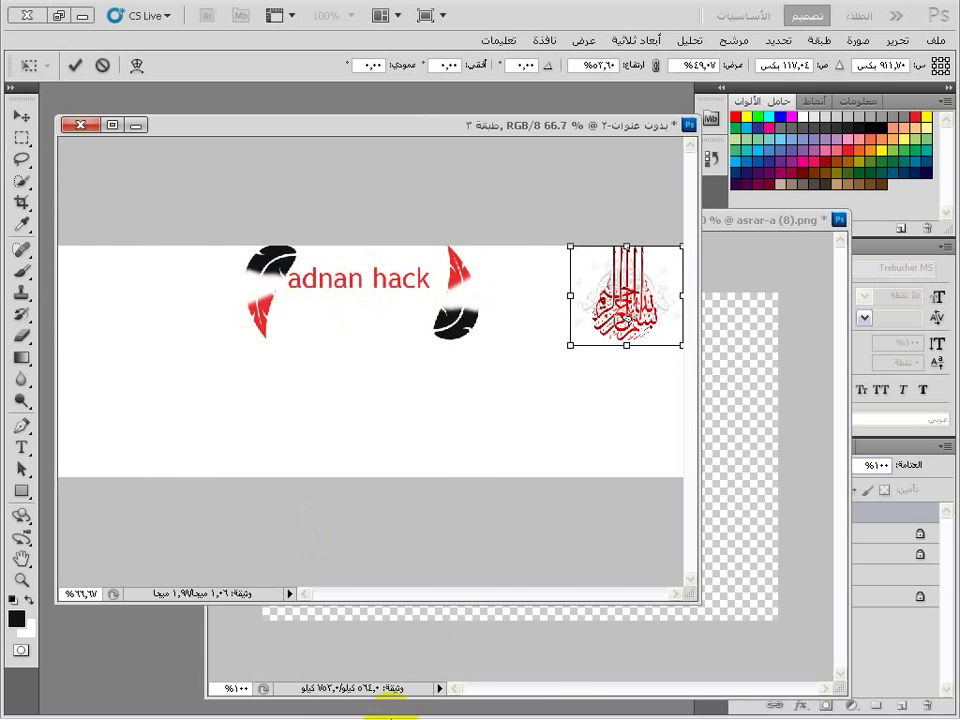
- Rescale the calligraphy in the cover's upper-right corner to about 45% width and 57% height and apply the transform
key("Return")
left_click(450, 626)
left_click(184, 285)
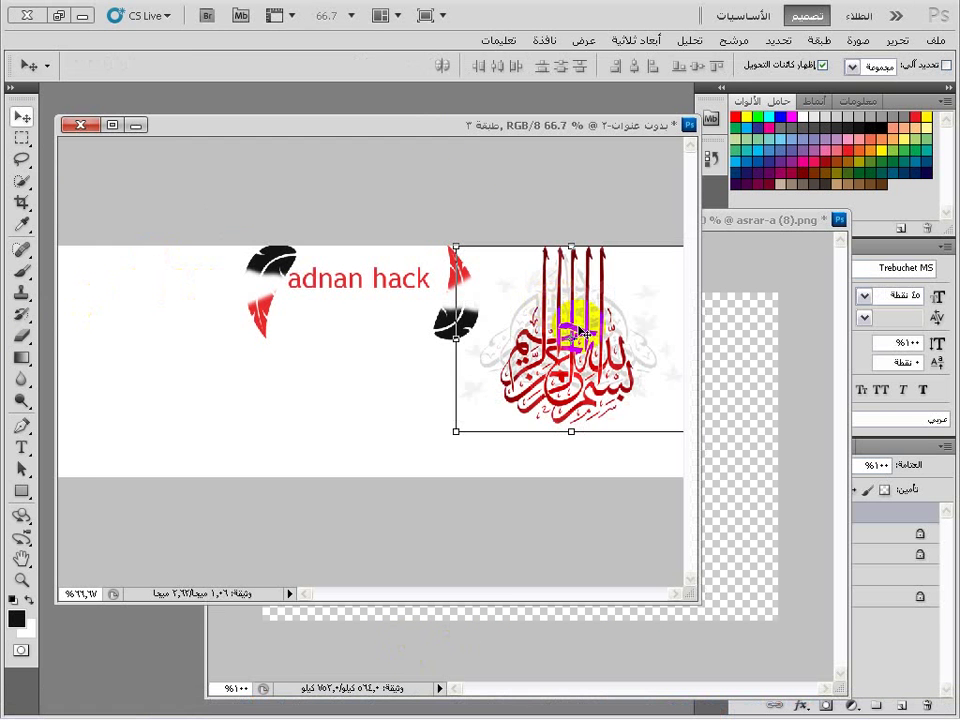
left_click_drag(455, 430, 585, 349)
left_click(19, 170)
left_click(22, 119)
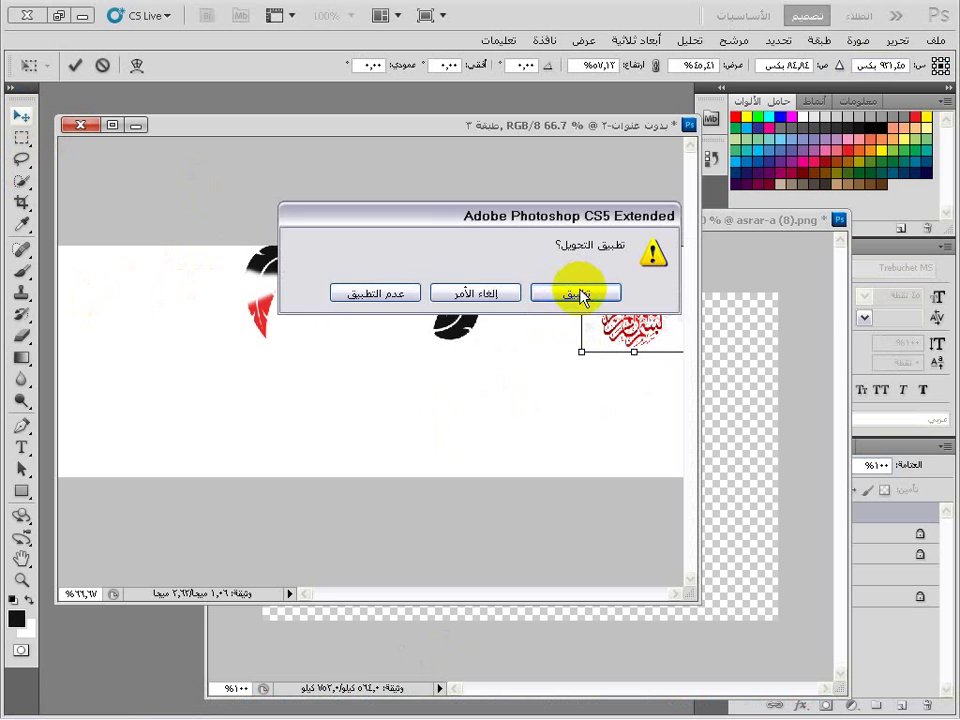
left_click(578, 293)
- Copy the calligraphy into the cover again, at the upper-left corner, and shrink it to about 46% width and 59% height
left_click(797, 401)
left_click_drag(681, 414, 178, 340)
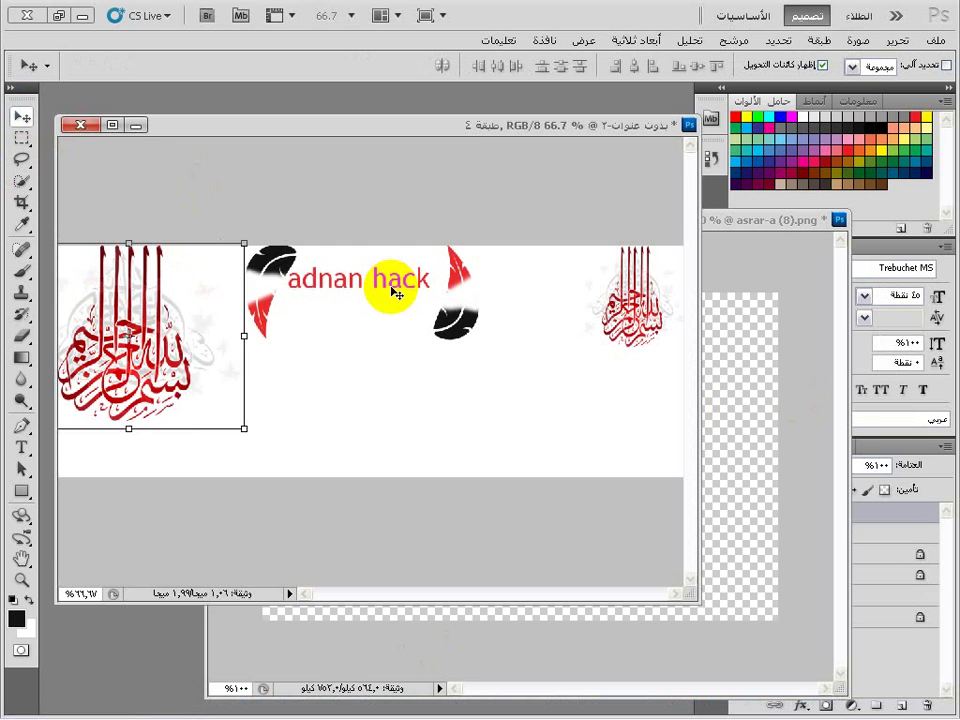
left_click_drag(244, 428, 116, 325)
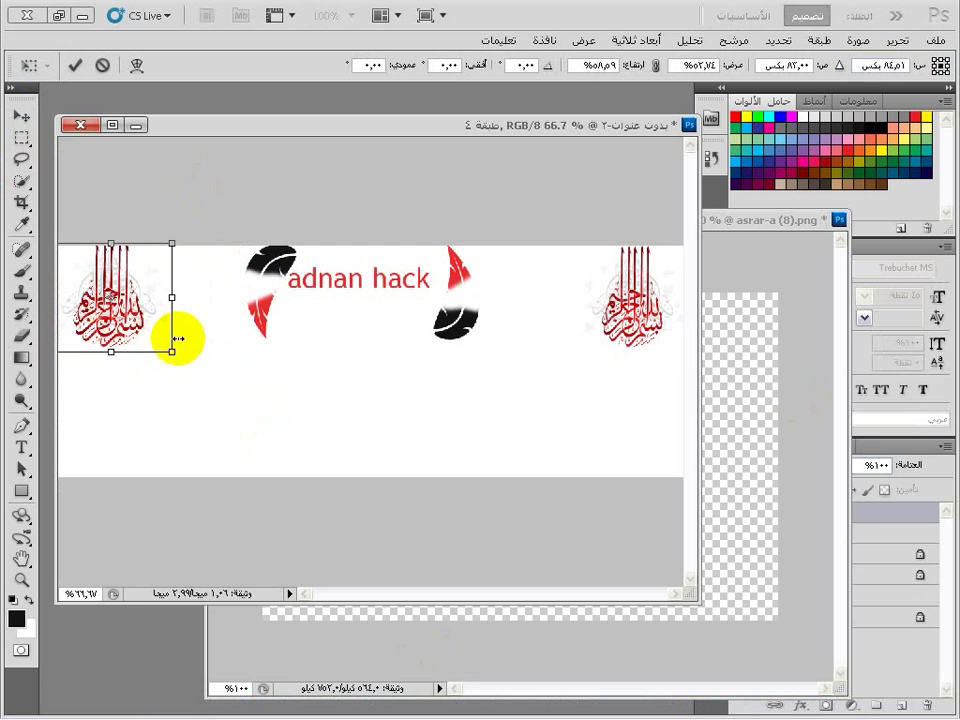
left_click_drag(173, 357, 158, 356)
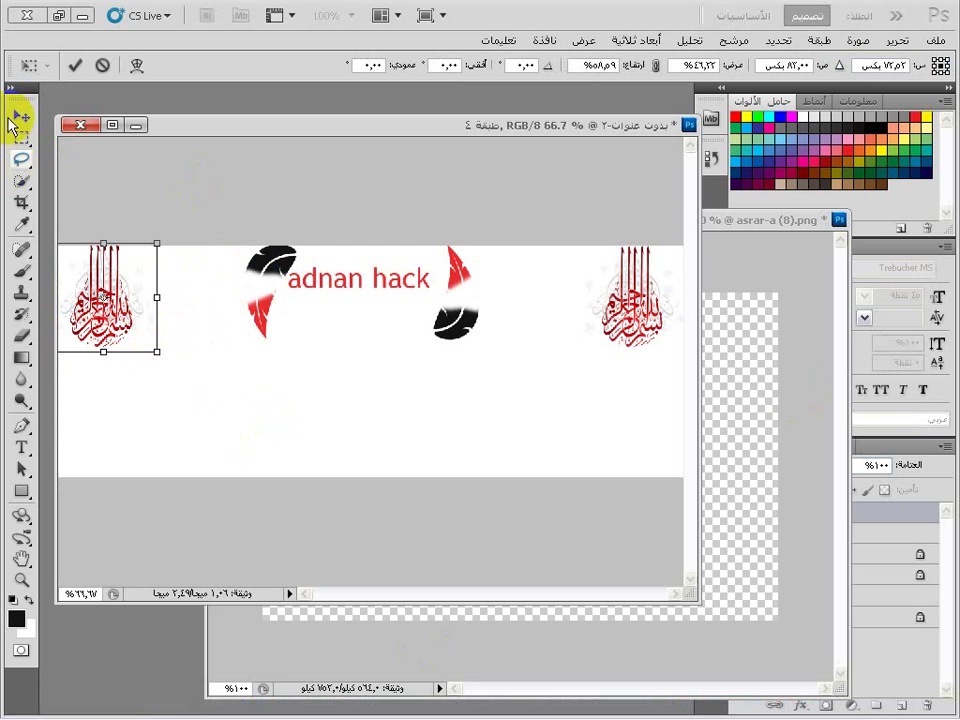
left_click(14, 119)
left_click(563, 295)
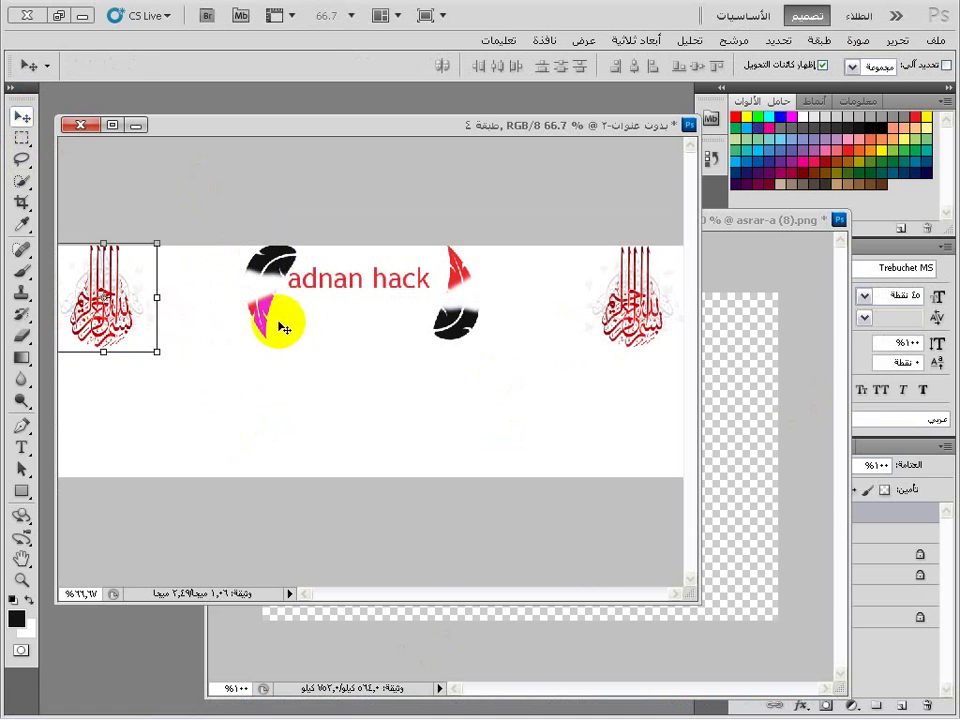
- Close the calligraphy image asrar-a (8) without saving its changes
left_click(526, 610)
left_click(231, 219)
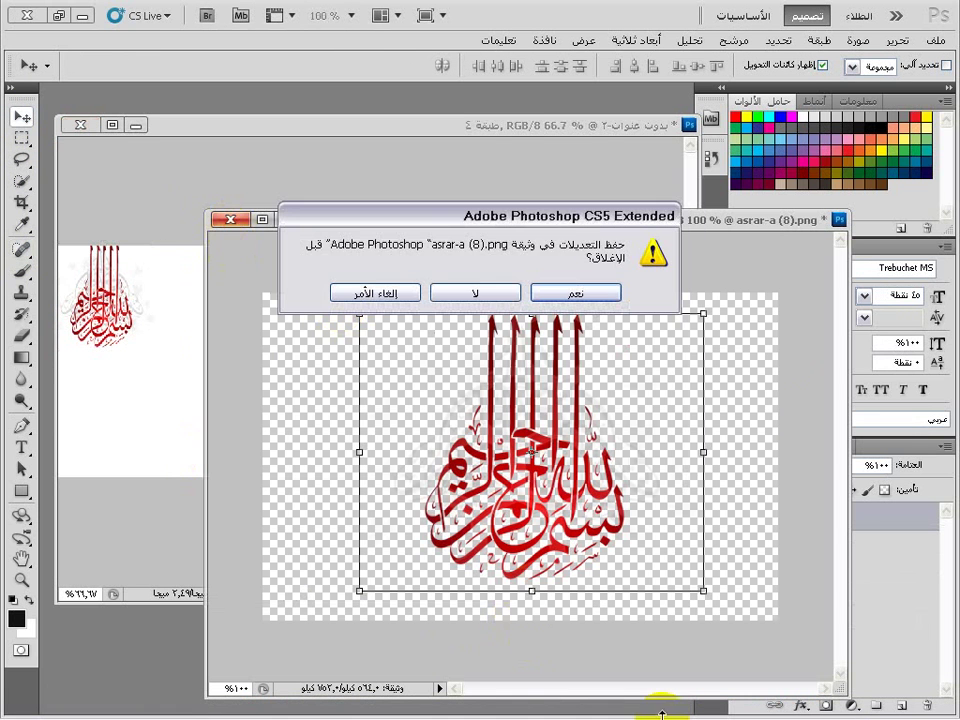
left_click(484, 293)
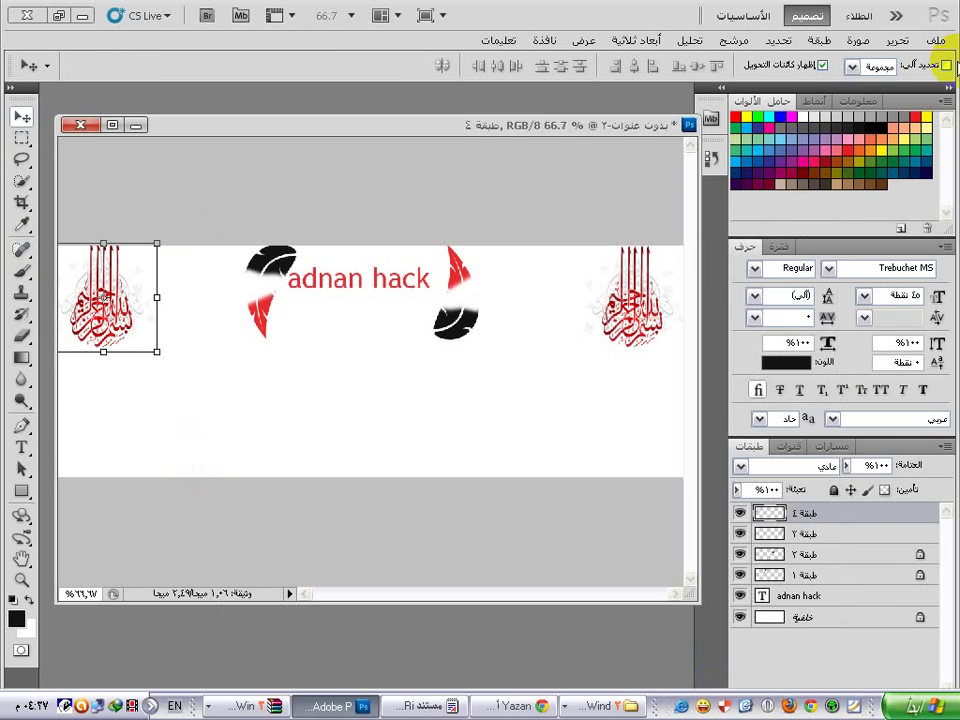
- Show the folder "مجلد جديد (٢)" as thumbnails and open the Firefox logo image asrar-a (36)
left_click(935, 40)
left_click(935, 75)
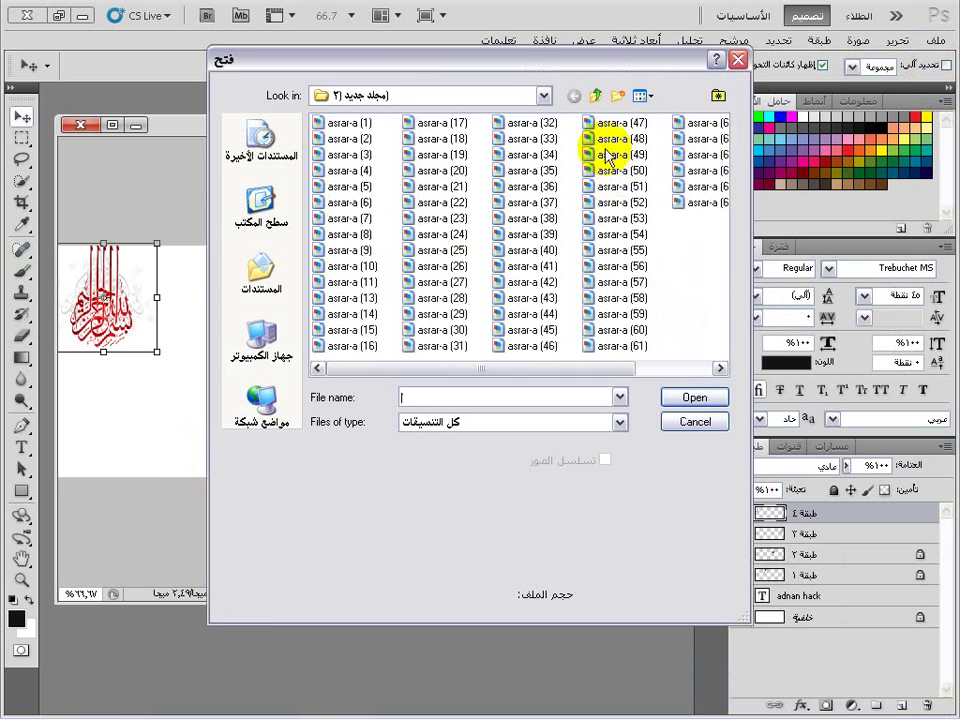
left_click(642, 96)
left_click(662, 117)
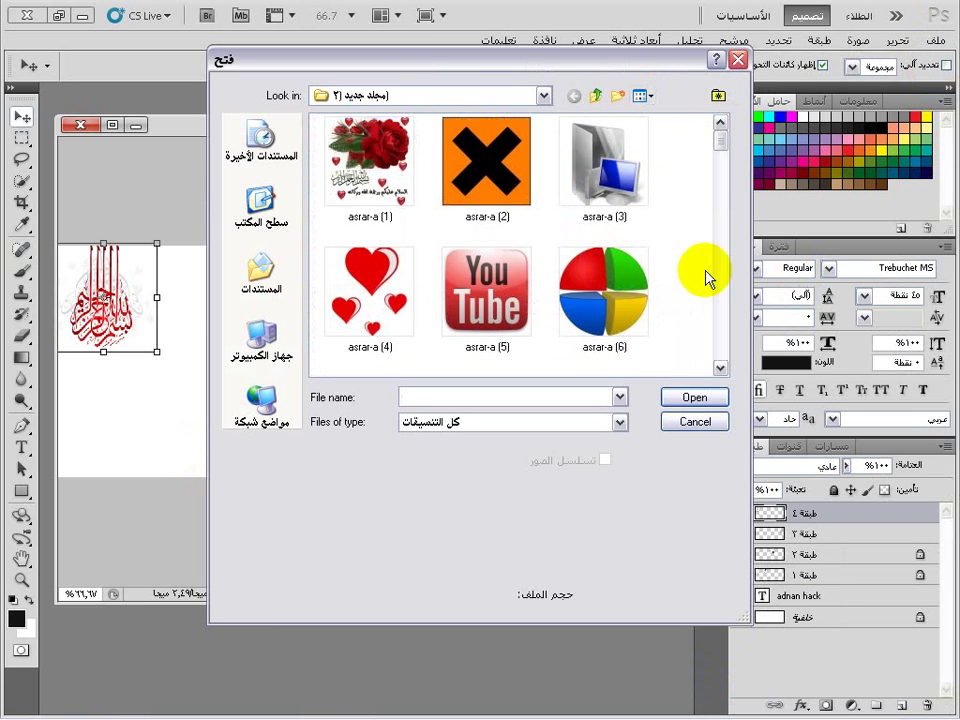
scroll(690, 265, "down", 5)
scroll(672, 260, "down", 8)
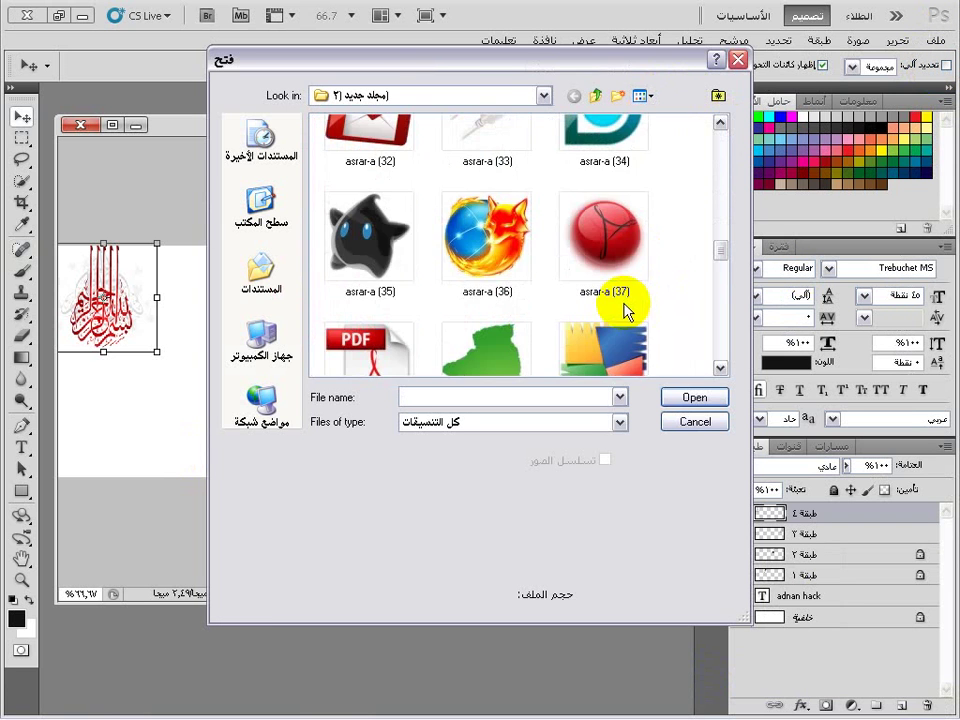
scroll(491, 317, "up", 2)
double_click(514, 283)
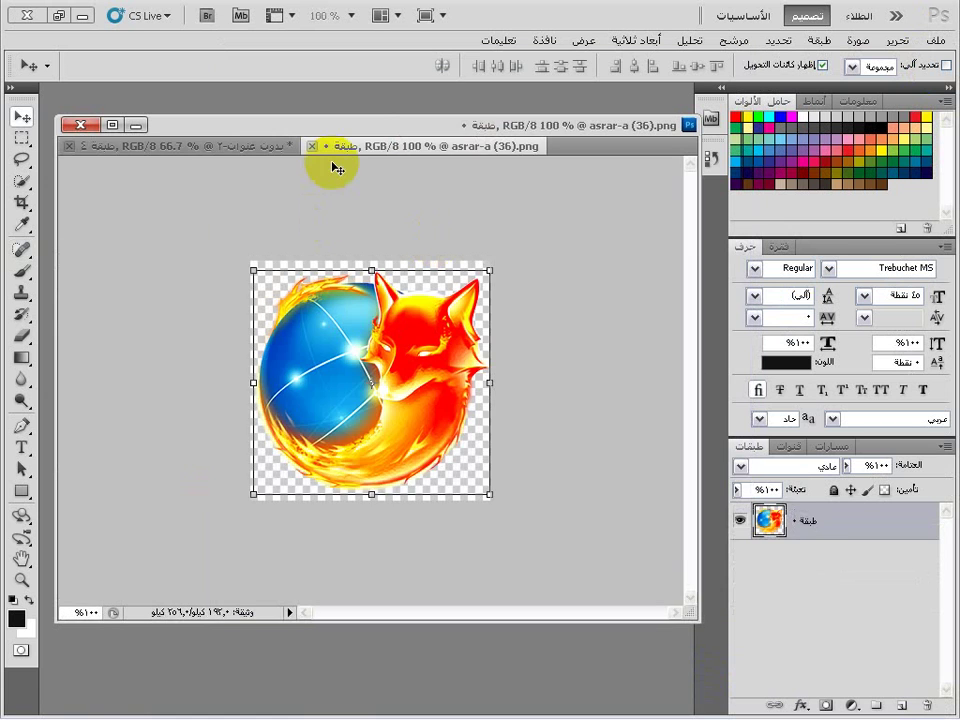
- Copy the Firefox logo into the cover's lower-right area, shrink it to about 62% width and 52% height, and close its source image
left_click_drag(330, 152, 310, 410)
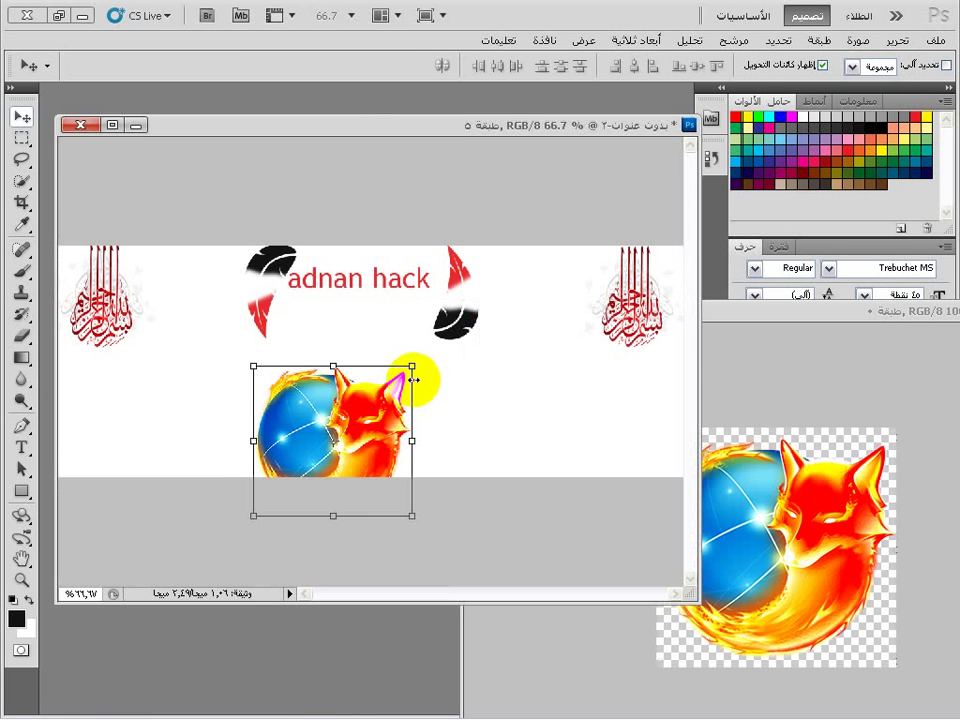
left_click_drag(414, 370, 559, 417)
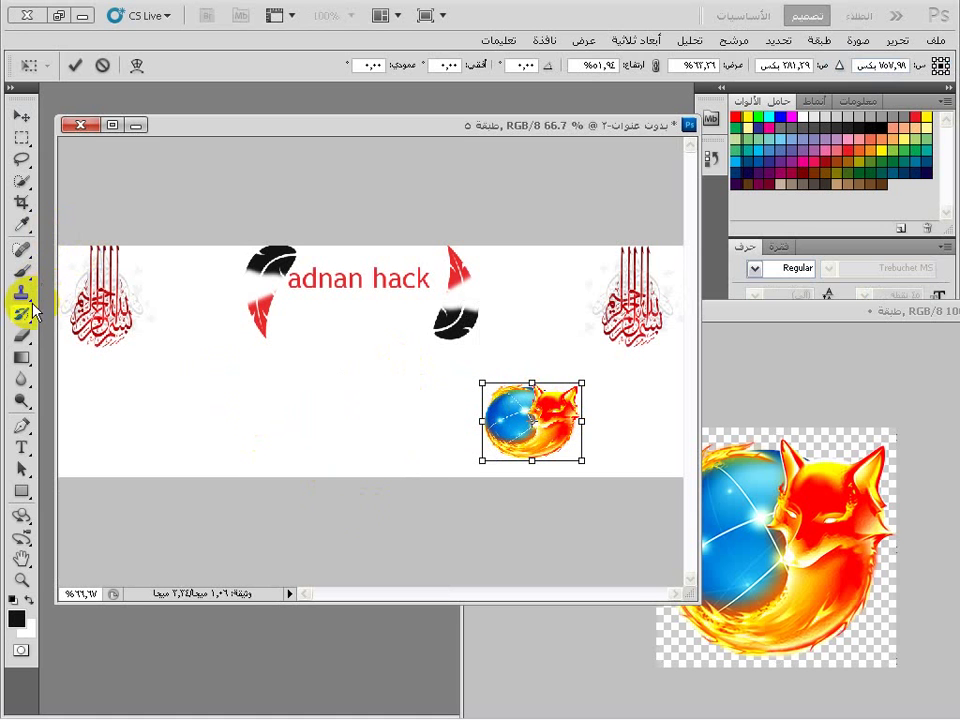
left_click(21, 116)
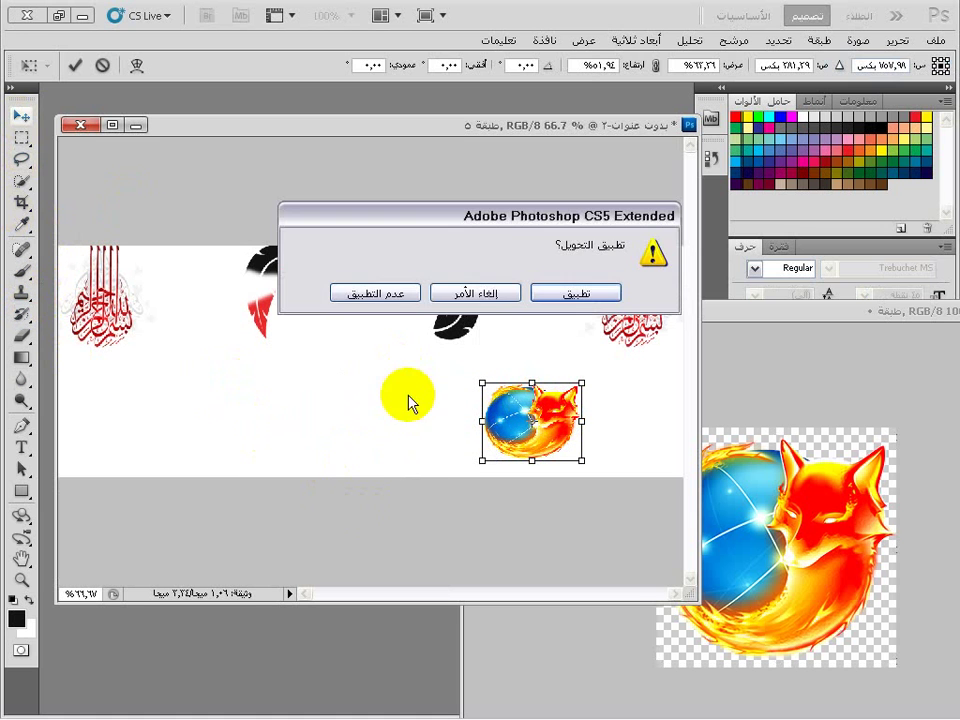
key("Return")
left_click(745, 553)
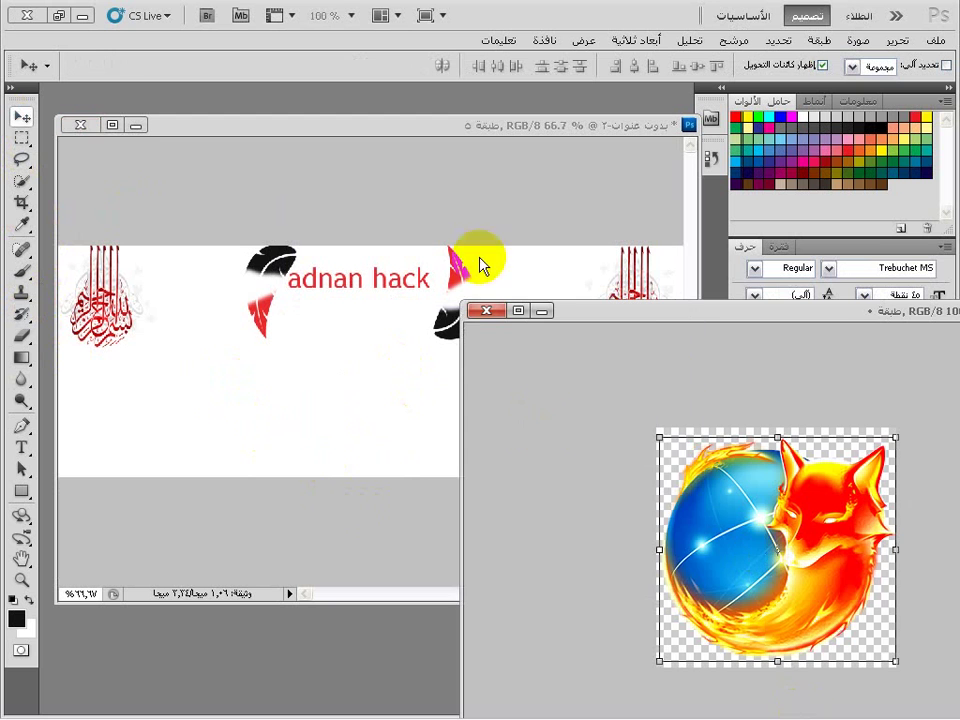
left_click(487, 314)
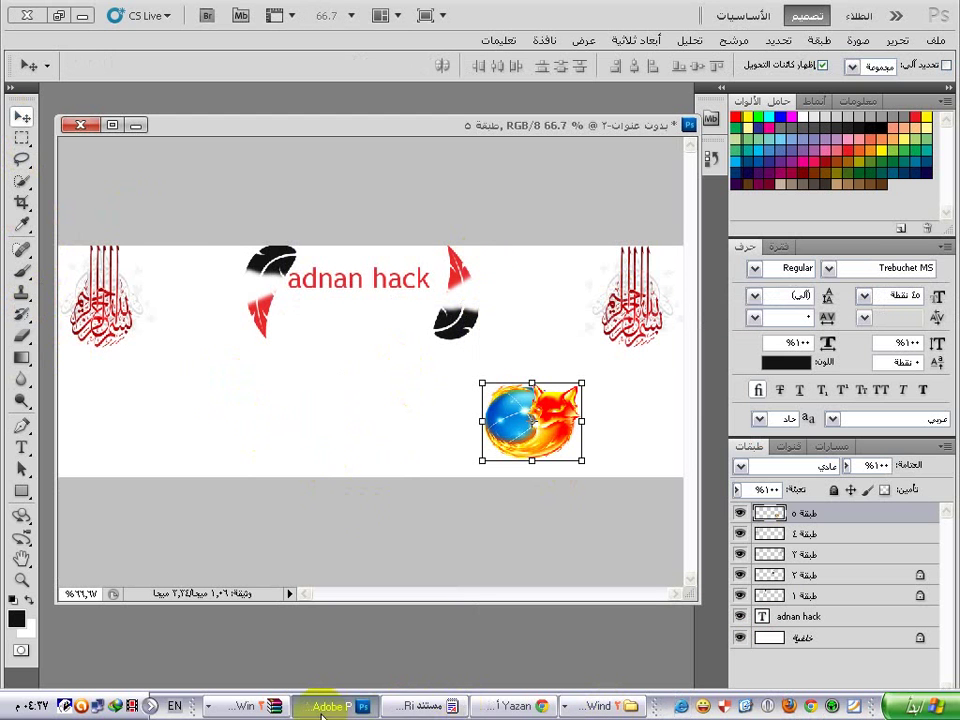
- Switch to the WordPad notes document
left_click(503, 706)
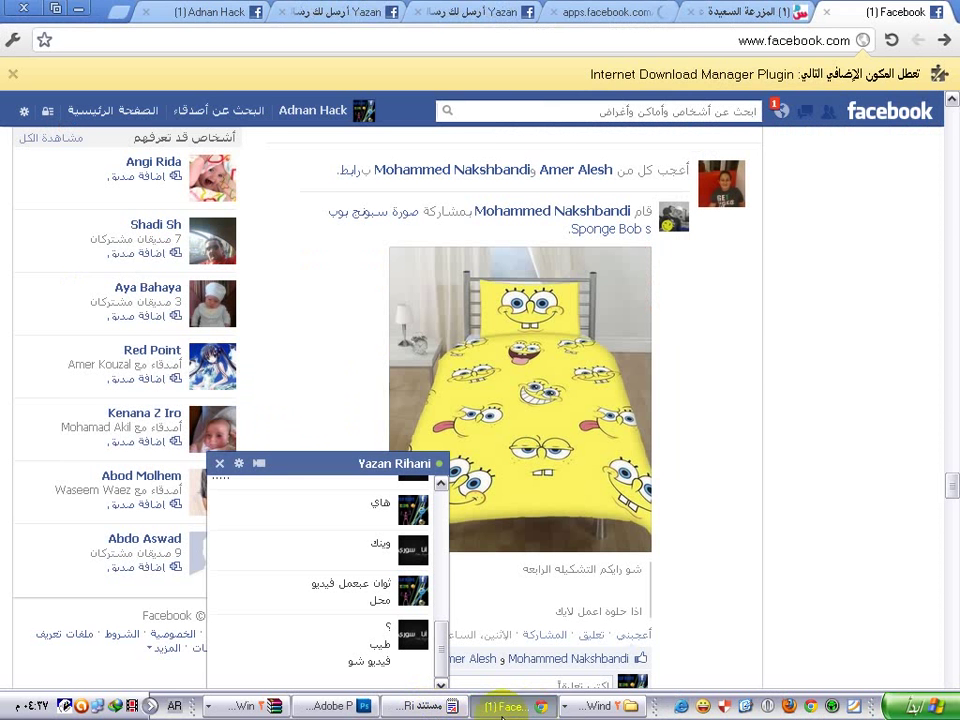
left_click(78, 9)
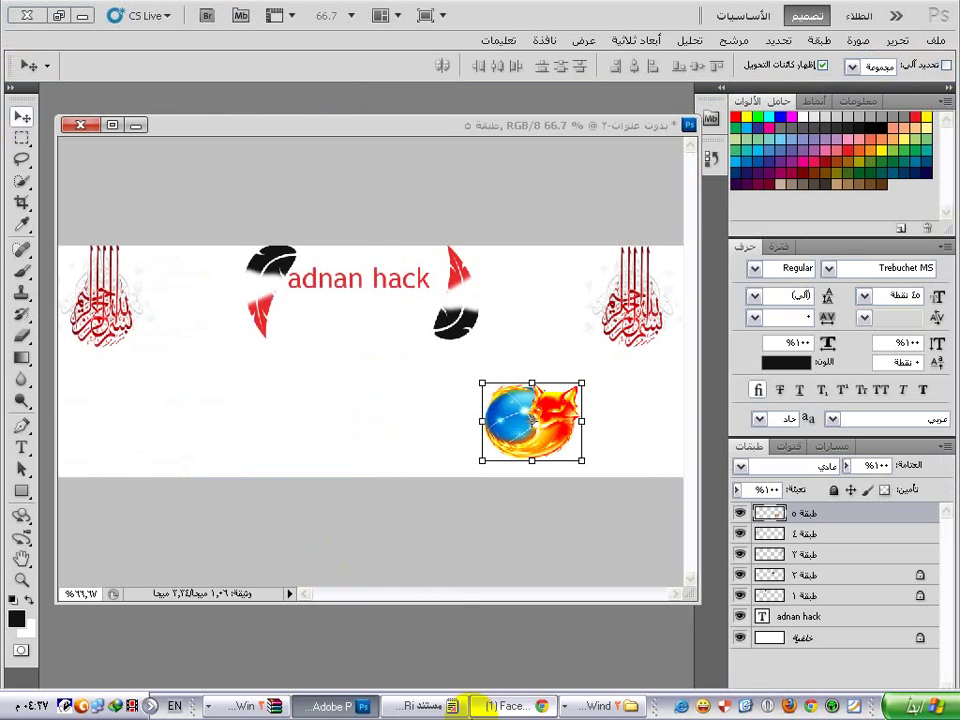
left_click(415, 706)
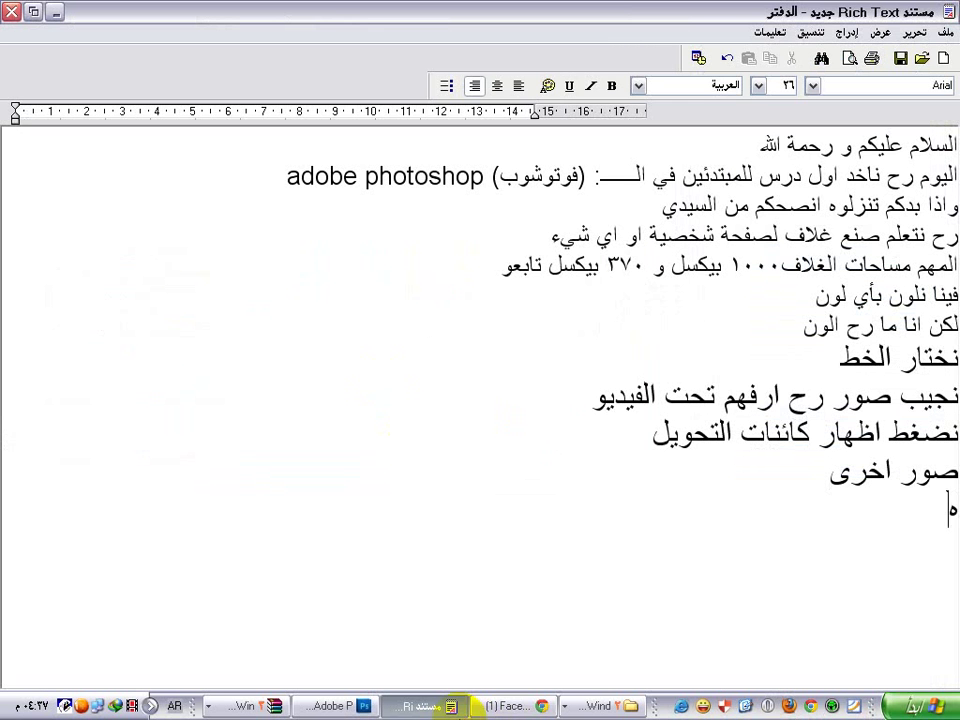